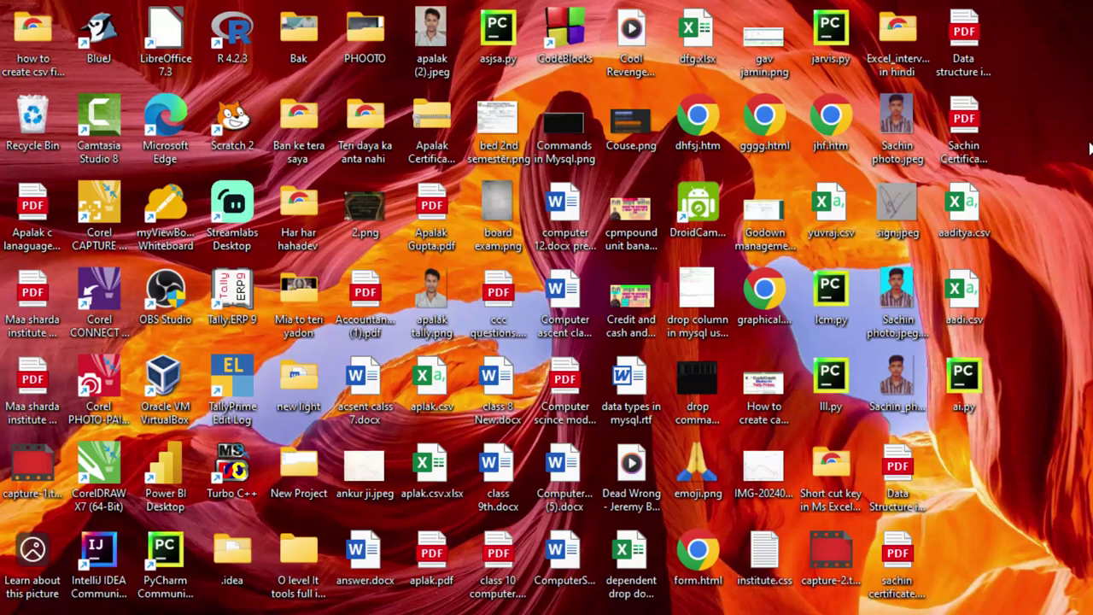
Refresh the Windows desktop twice from its context menu
right_click(1090, 183)
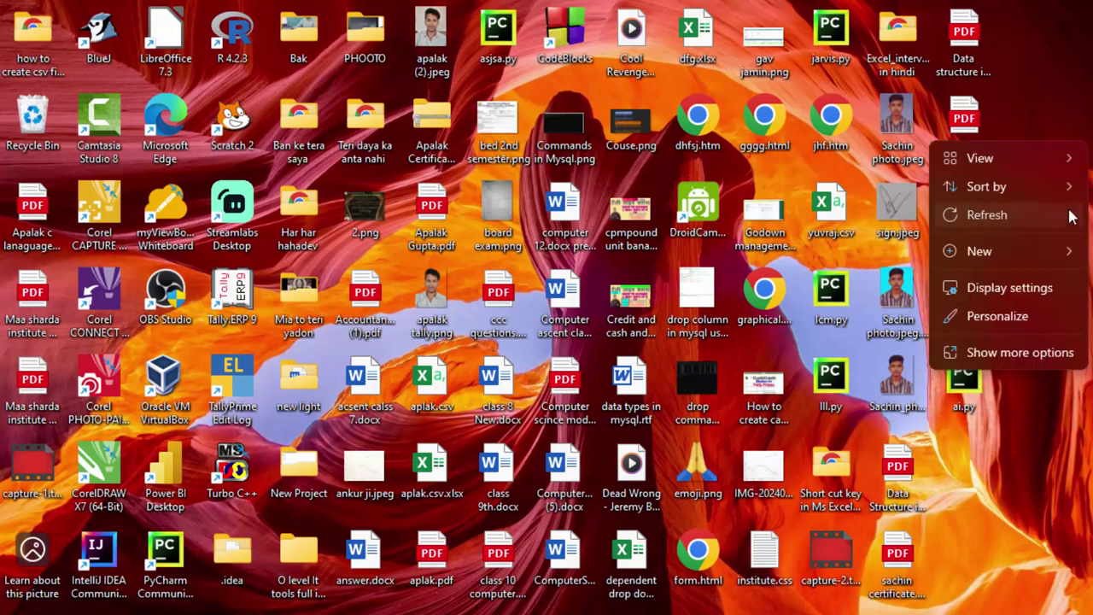
click(1068, 215)
right_click(1090, 183)
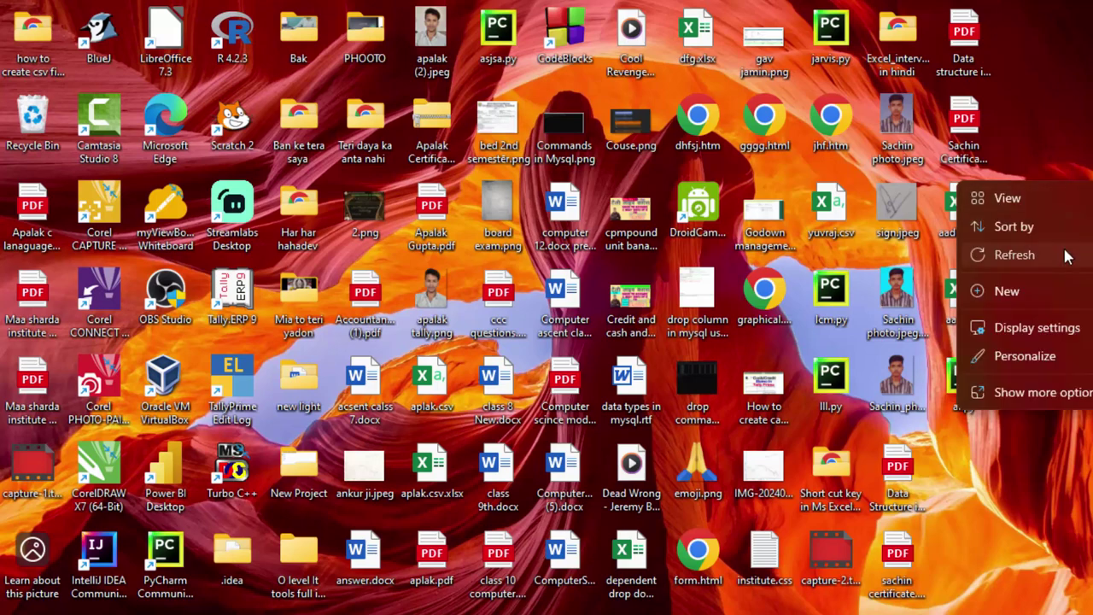
click(1017, 252)
Launch Microsoft Office Excel 2007 by searching 'exc' in the Start menu
key(super)
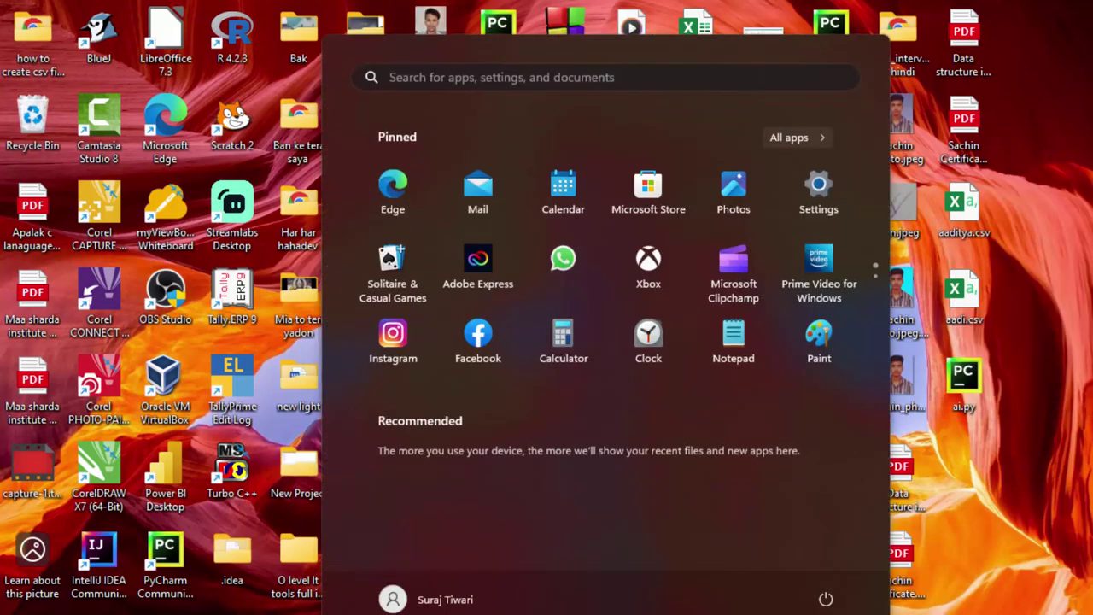
text(exc)
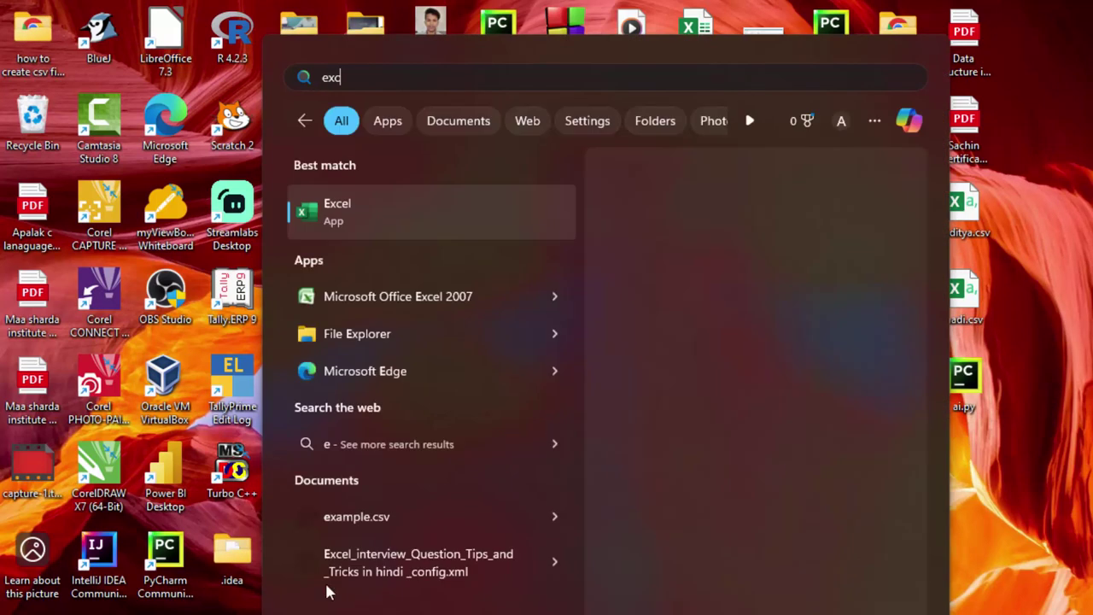
click(418, 219)
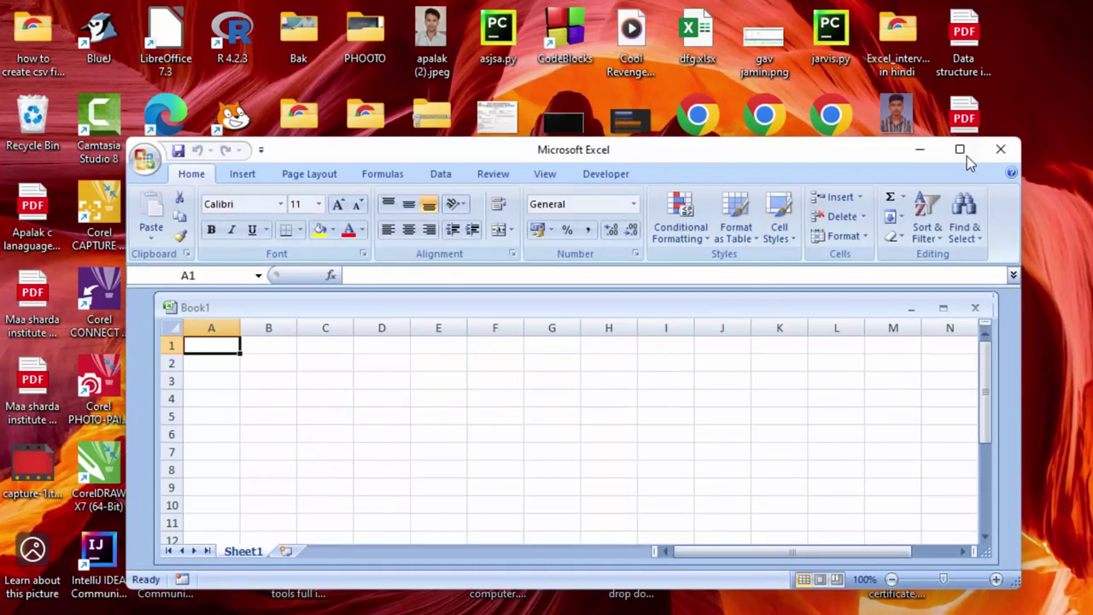
Maximize Excel and enlarge the Book1 workbook window to fill the screen
click(959, 149)
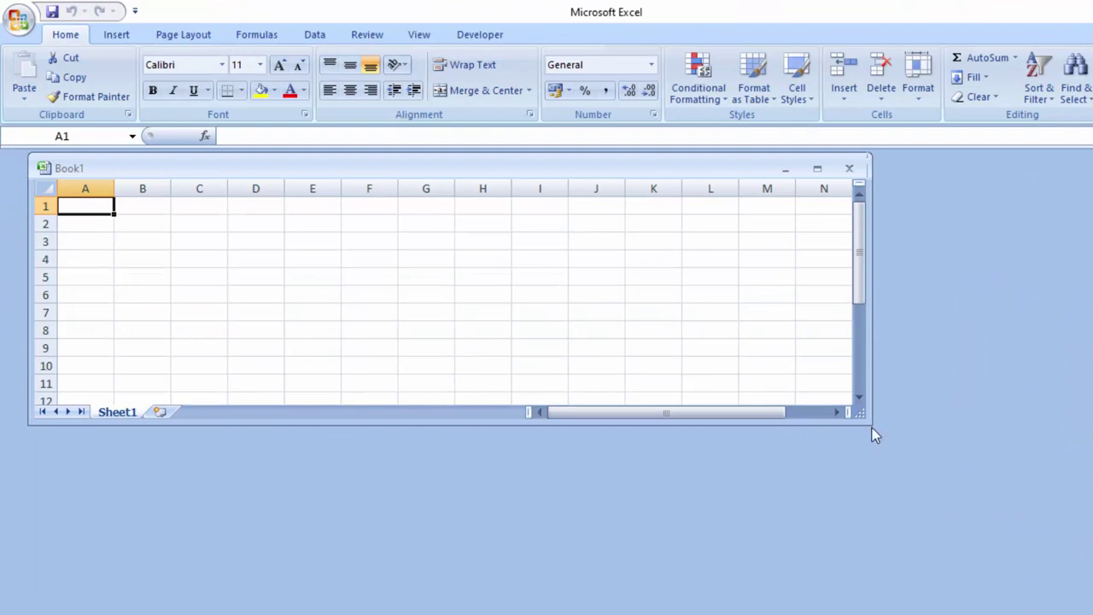
drag(865, 418, 1092, 614)
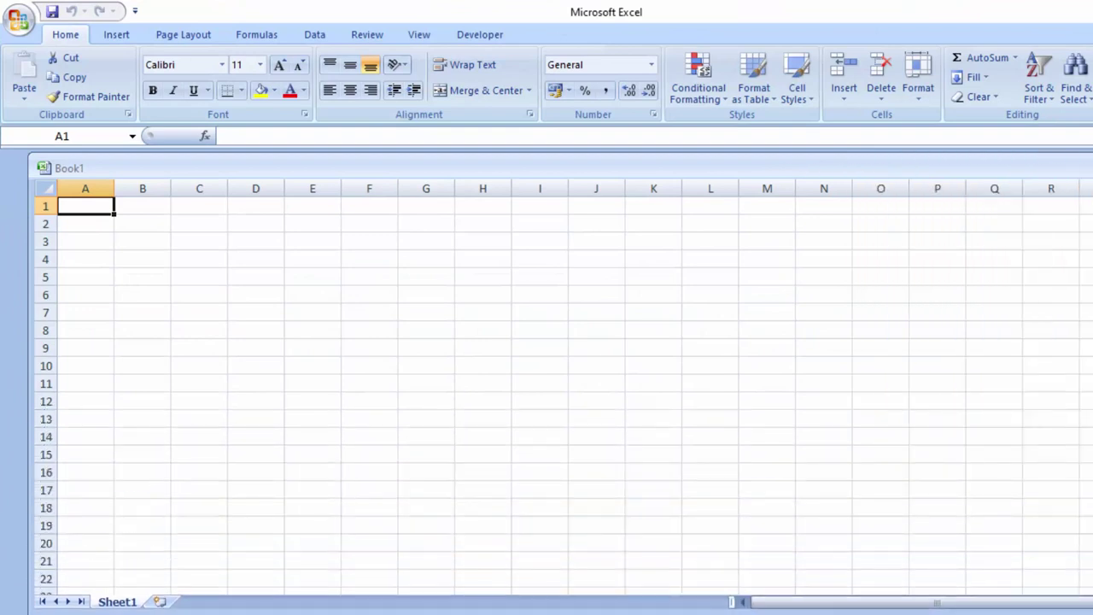
scroll(563, 390, up, 1)
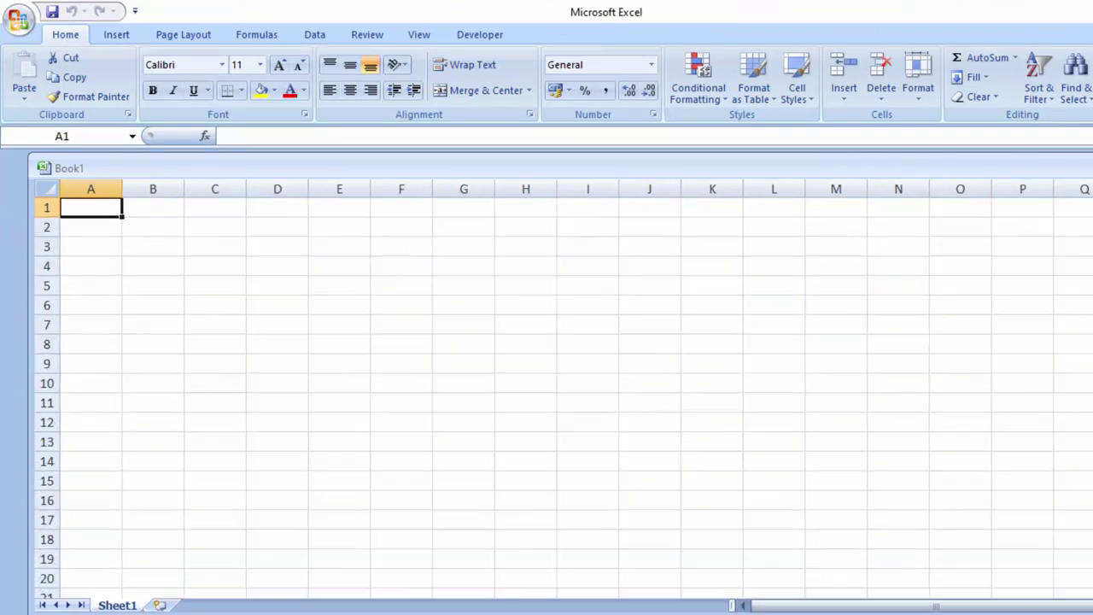
scroll(564, 390, up, 1)
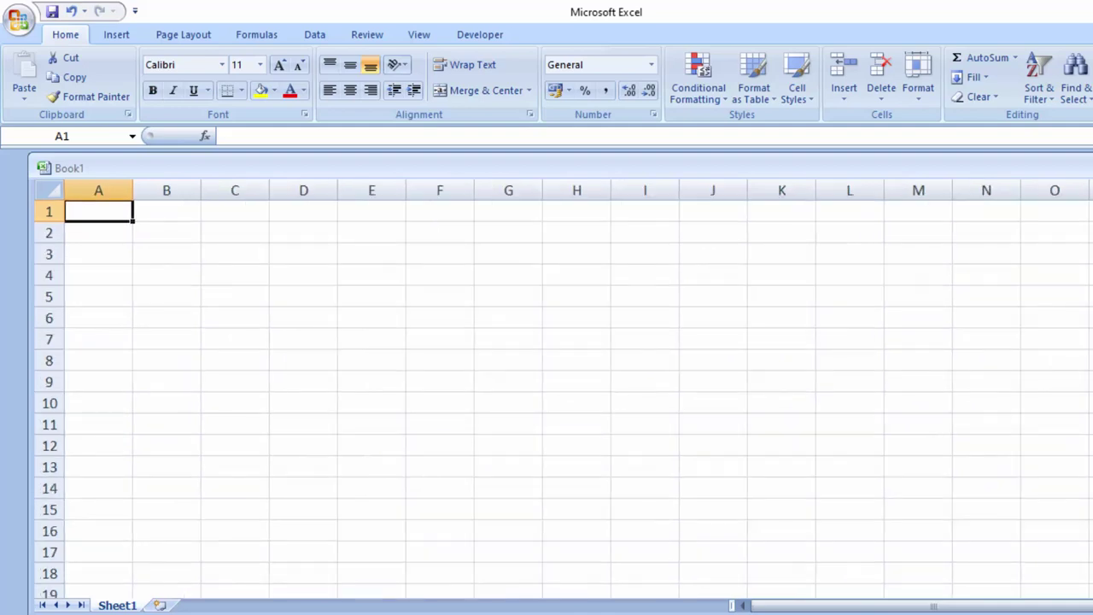
scroll(563, 389, up, 2)
Enter City in A1, fill it down to A7, then clear the filled cells
text(C)
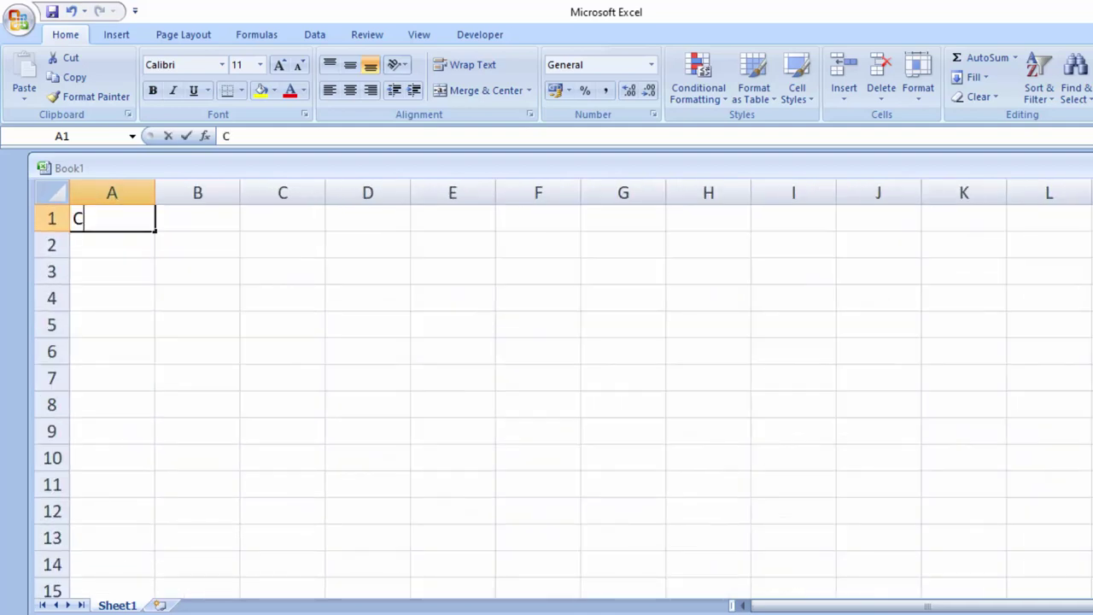
text(ity)
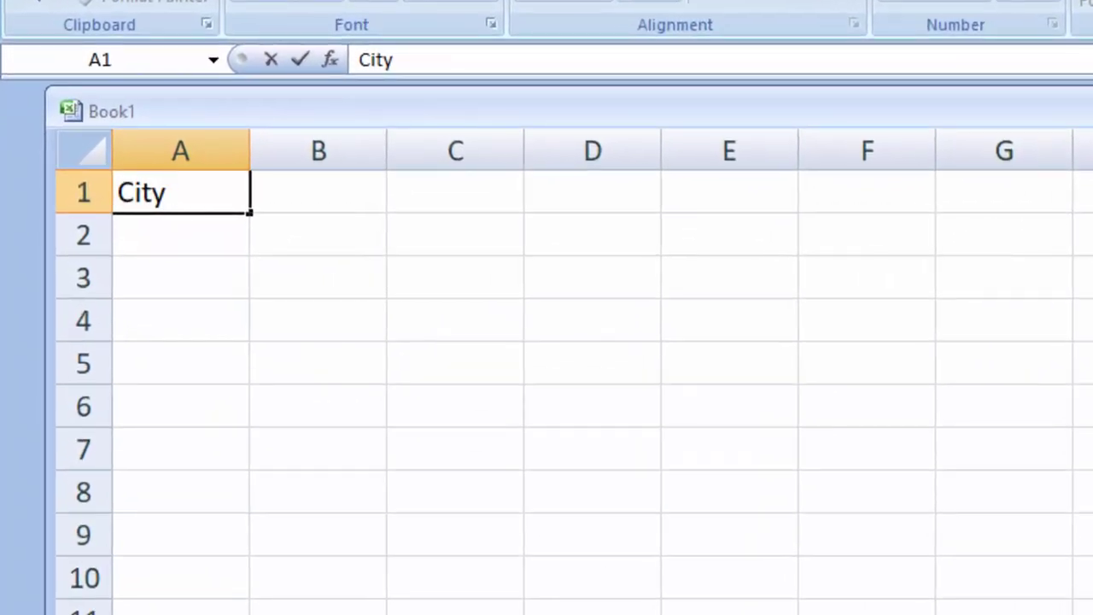
click(197, 359)
click(152, 195)
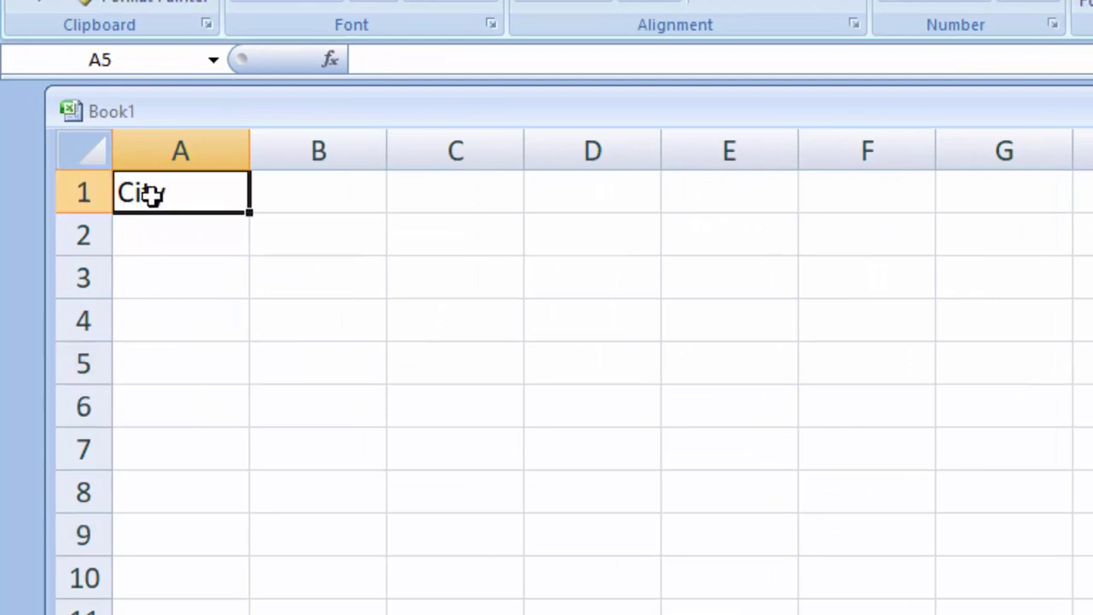
drag(248, 213, 249, 466)
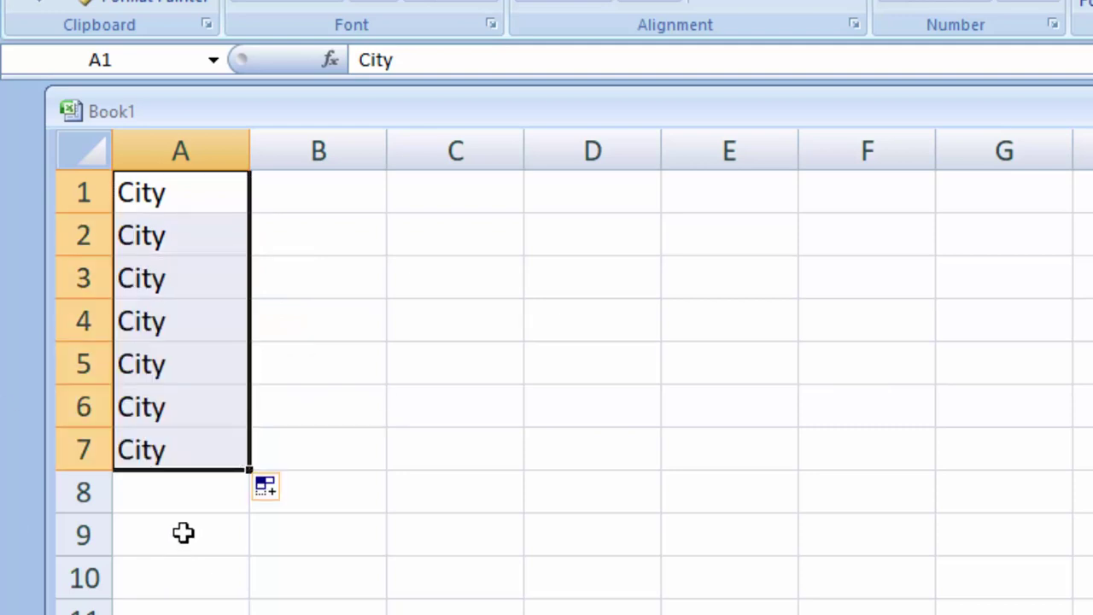
key(Delete)
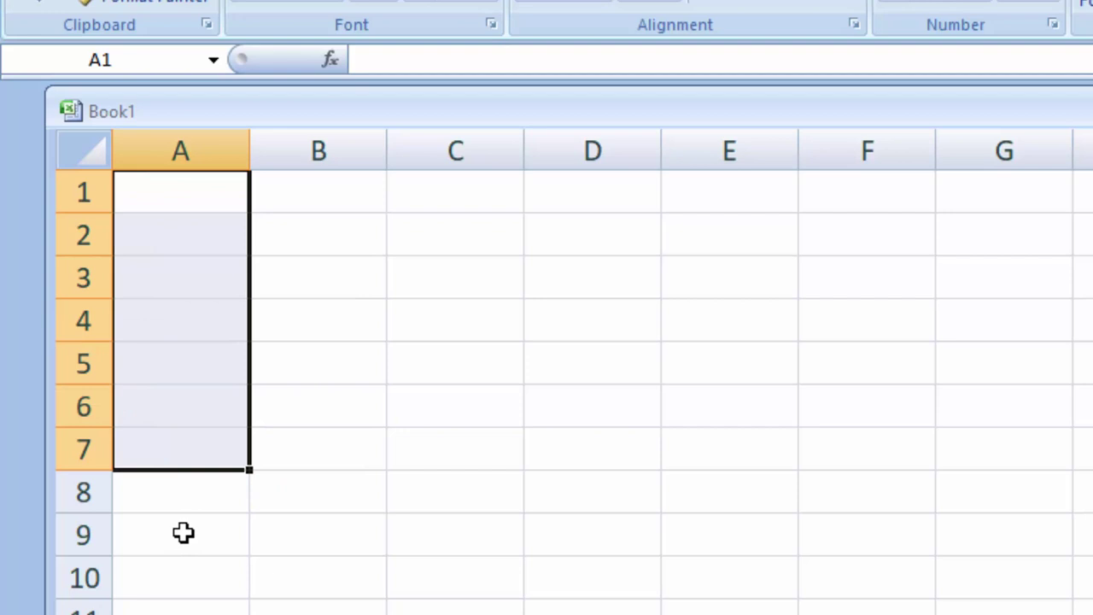
click(544, 368)
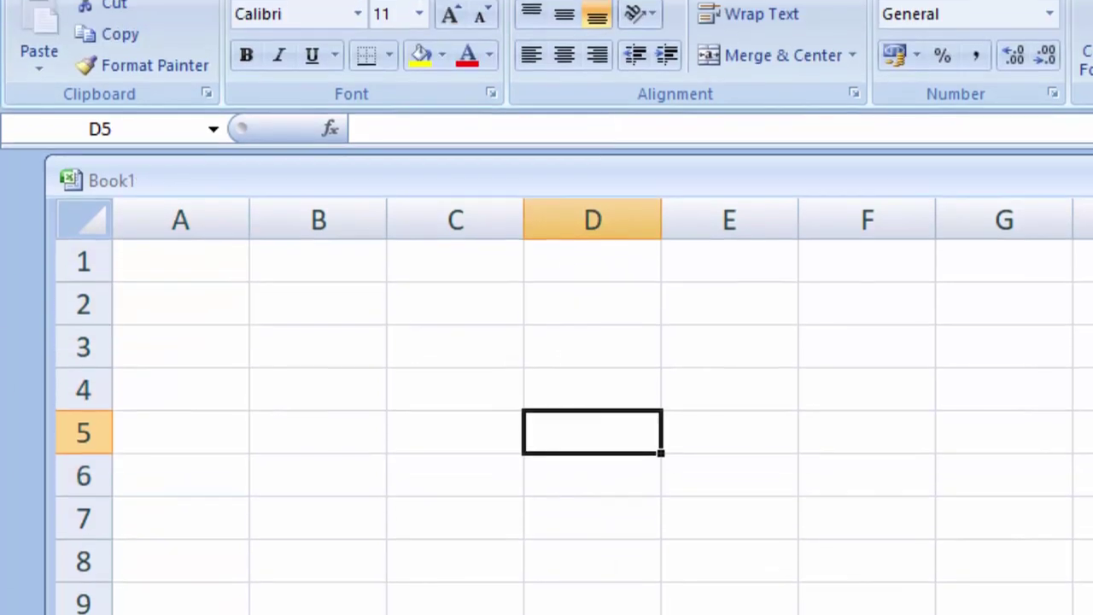
Open Edit Custom Lists from the Office button's Excel Options Popular page
click(34, 24)
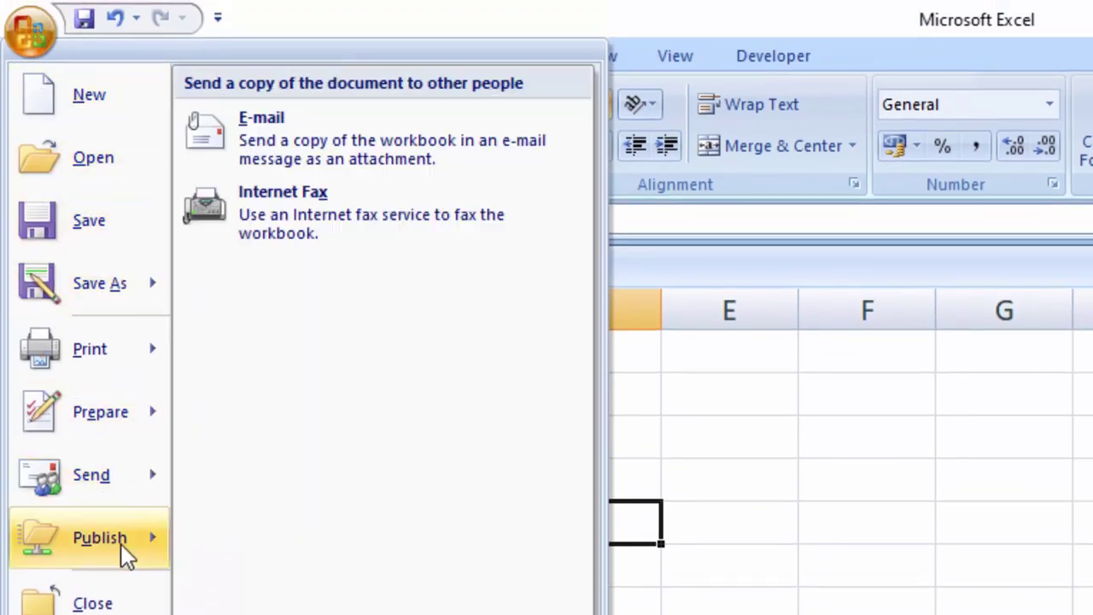
mouse_move(121, 544)
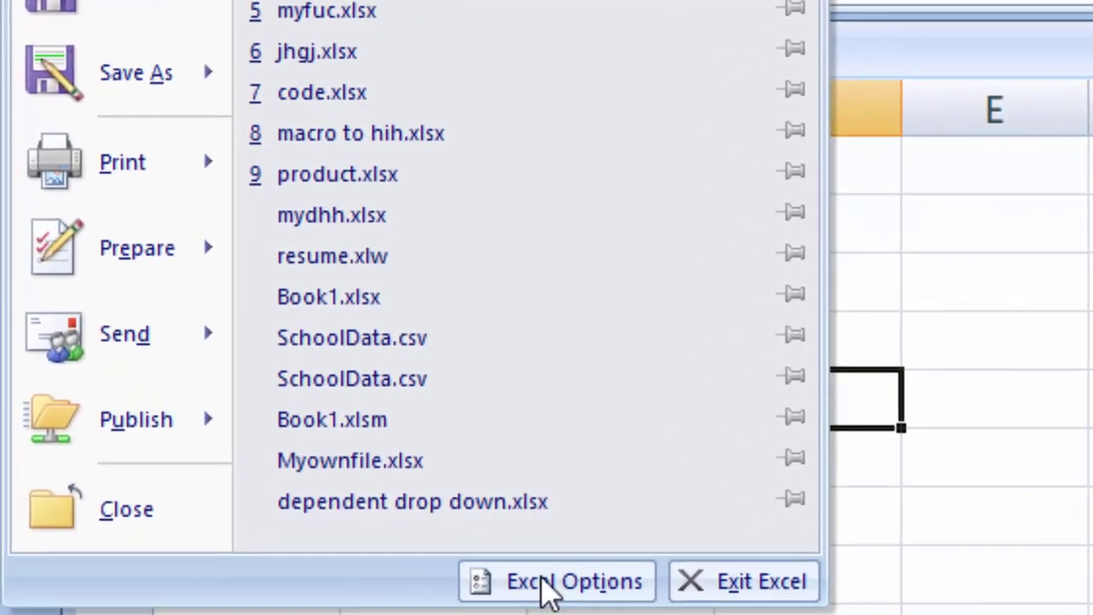
click(549, 584)
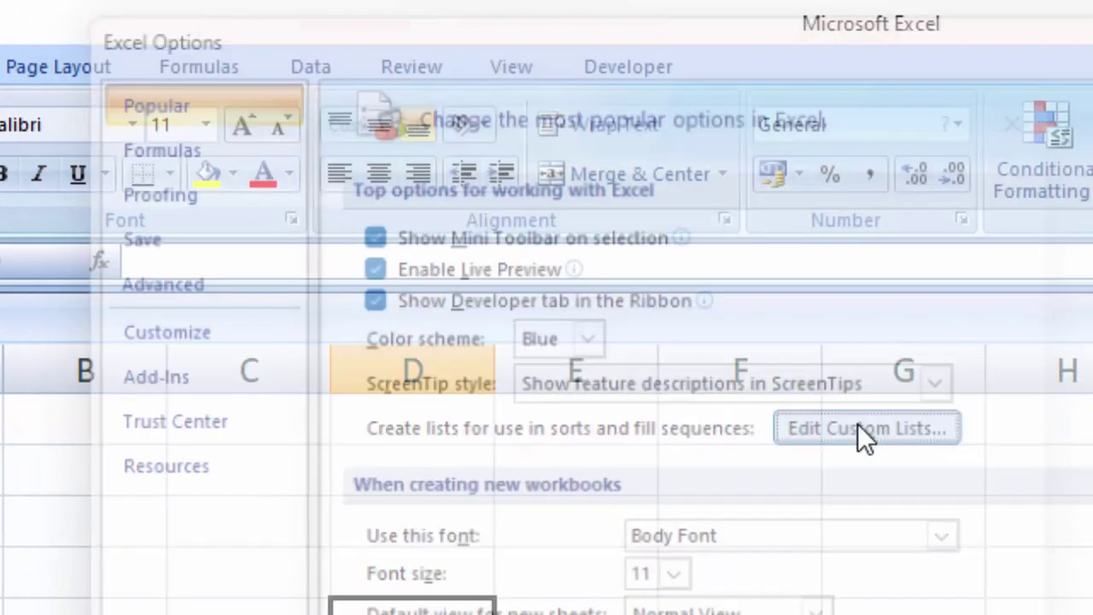
click(864, 429)
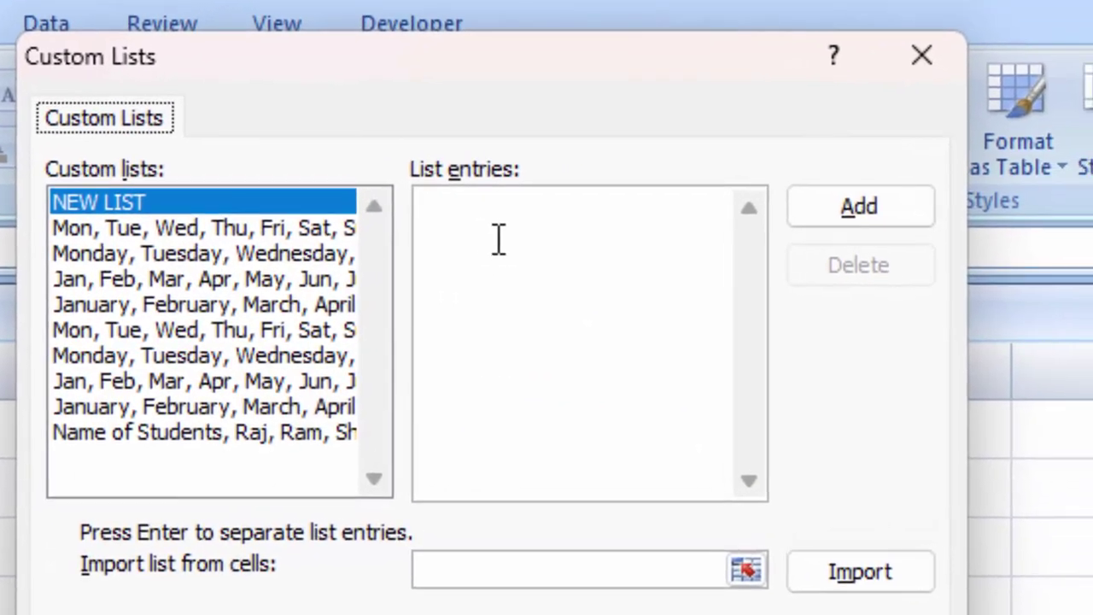
Type a trial list of Name and sample personal names, then erase it
click(483, 220)
text(N)
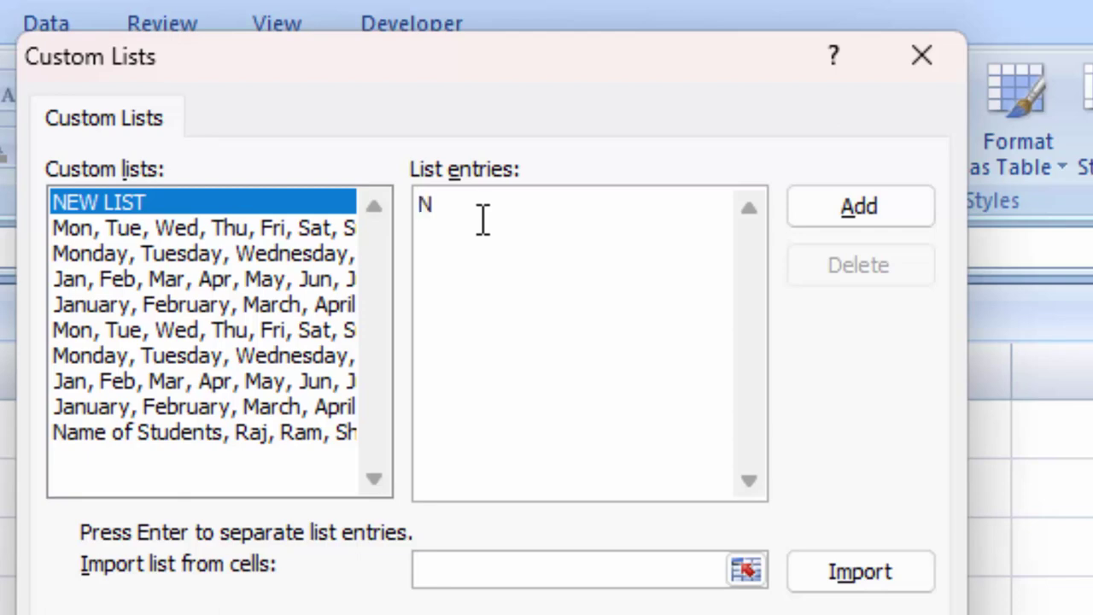
text(ame)
key(Return)
text(Ram )
text(S)
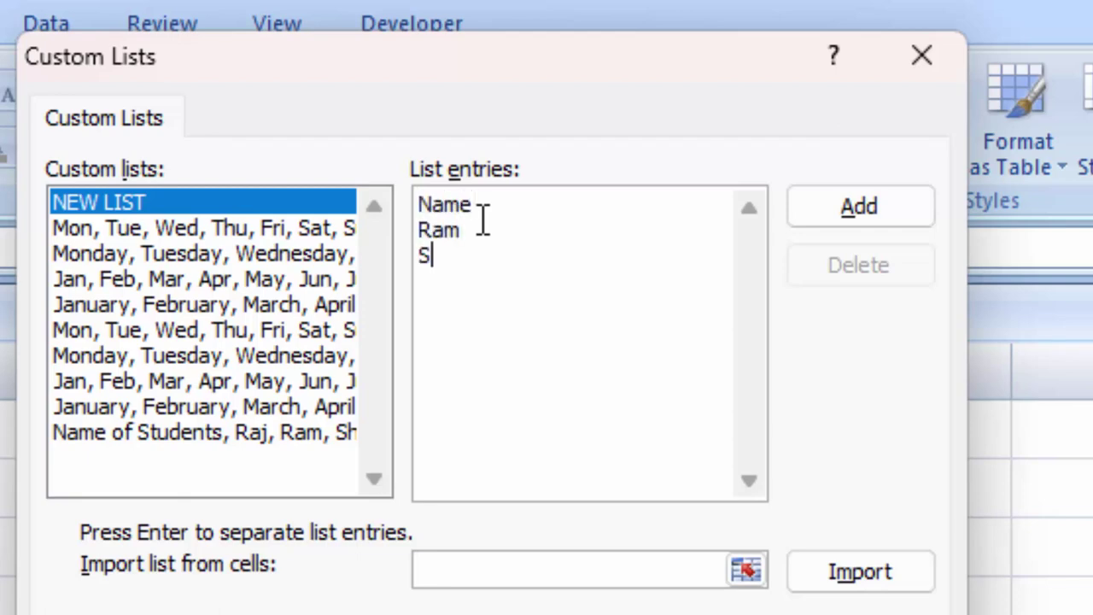
text(hyam)
key(Return)
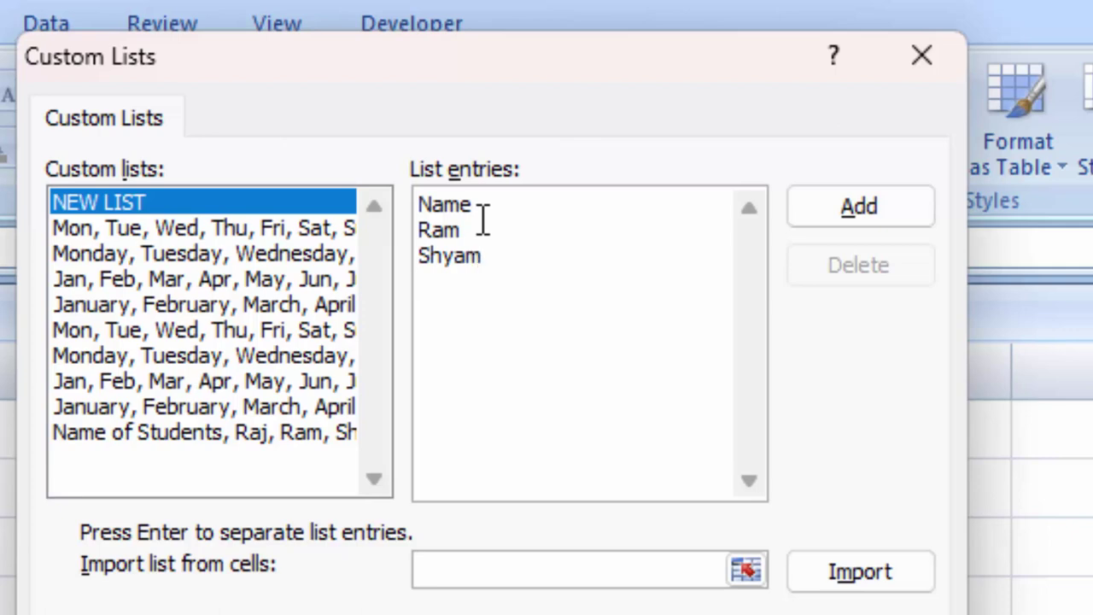
text(Ritesh)
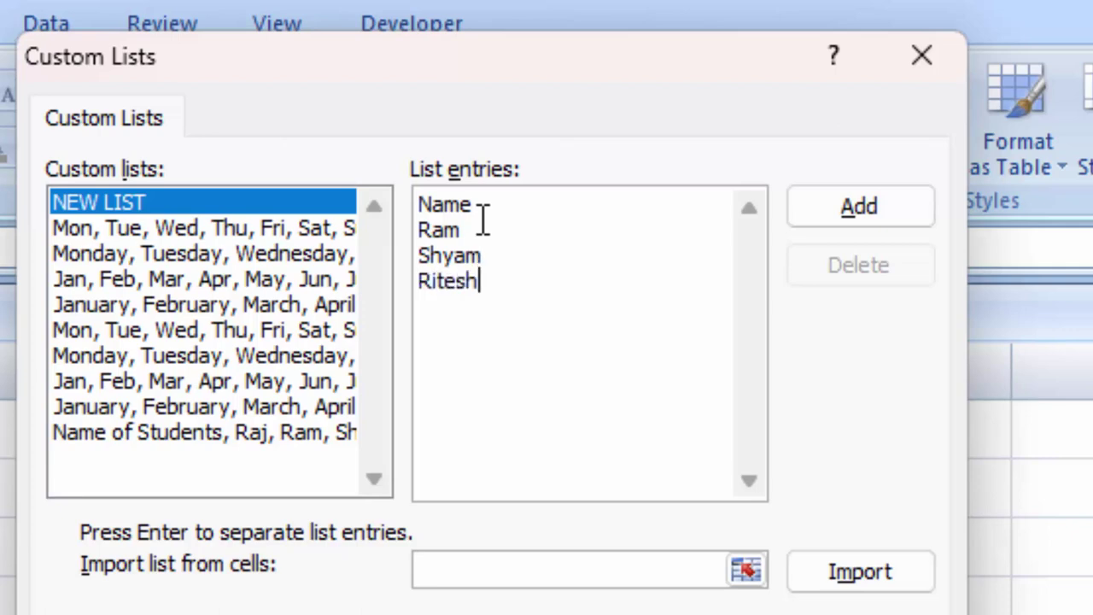
key(Return)
key(BackSpace)
key(BackSpace)
key(BackSpace)
key(BackSpace)
key(BackSpace)
key(BackSpace)
key(BackSpace)
key(BackSpace)
key(BackSpace)
Enter the list entries City, Deoria, Gorakhpur, Dellhi, Lucknow and Dehradoon
text(Ci)
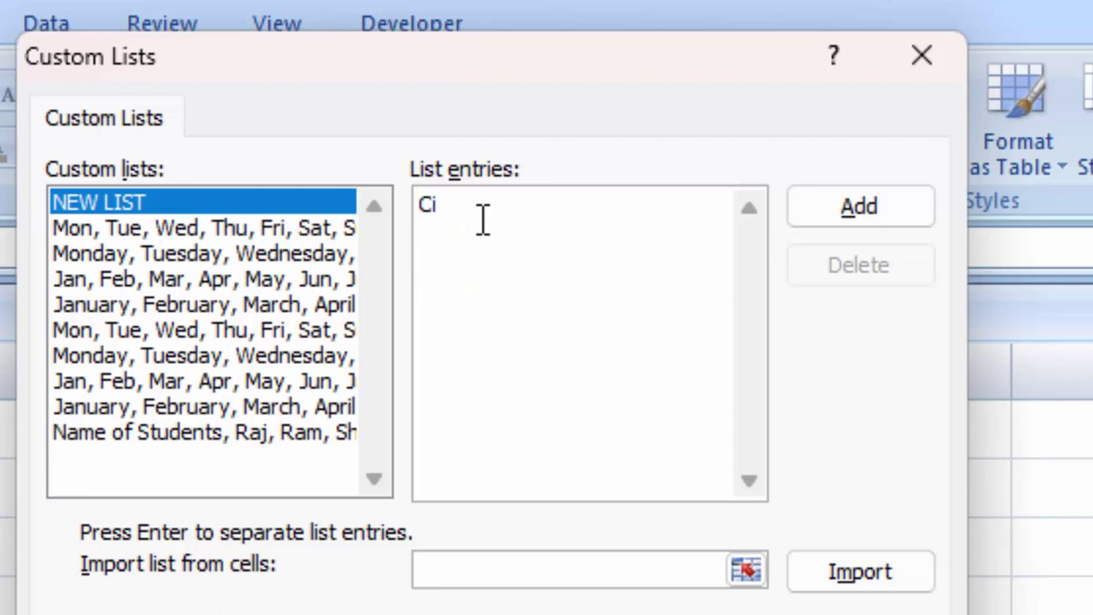
text(ty D)
text(eori)
text(a)
key(Return)
text(G)
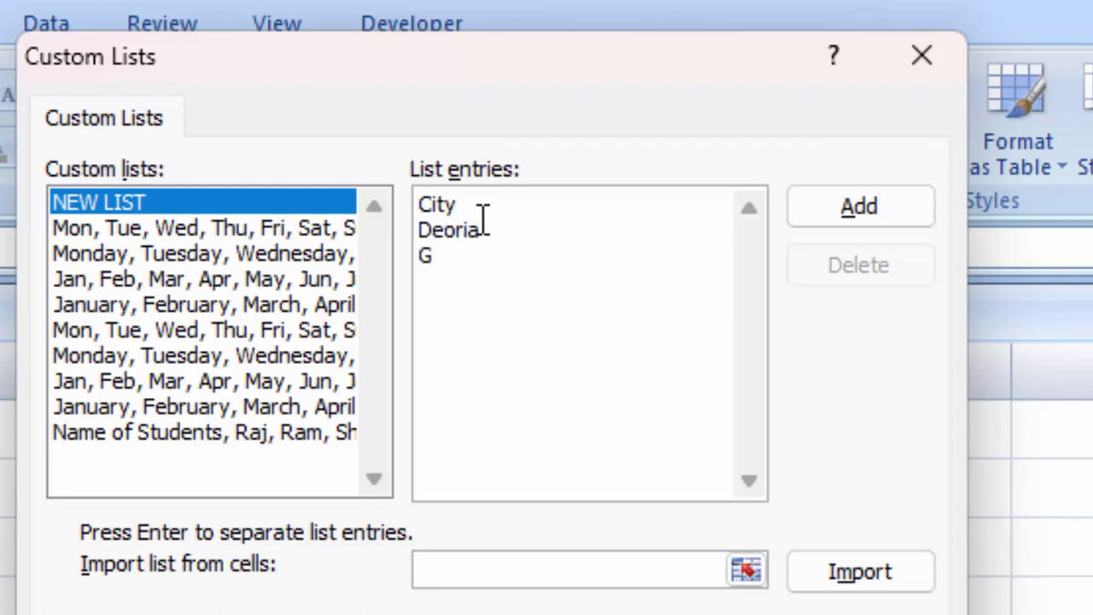
text(orakhpu)
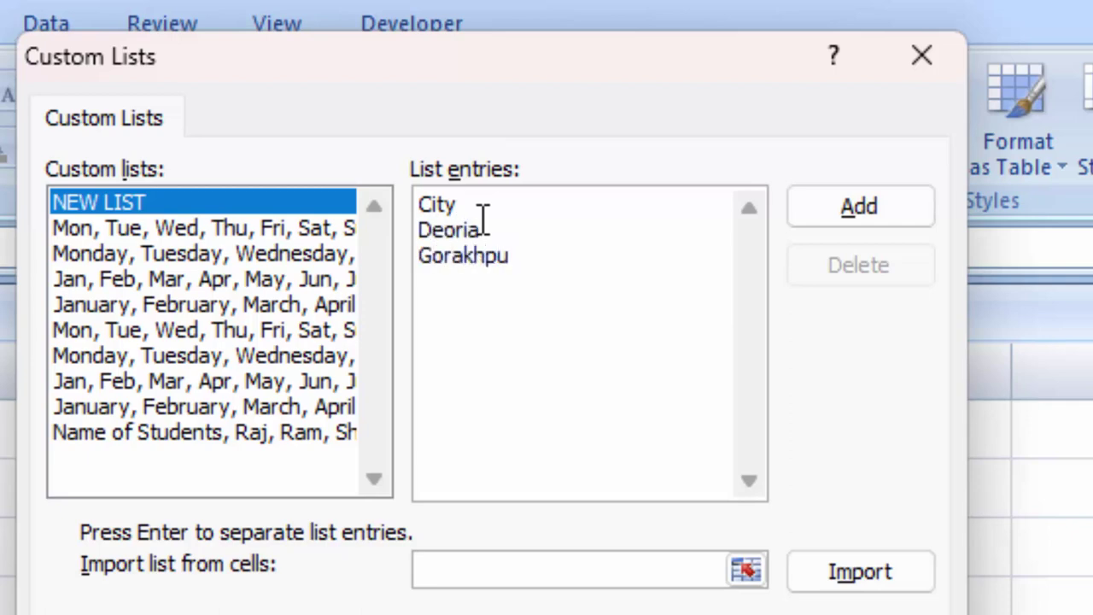
text(r)
key(Return)
text(Dell)
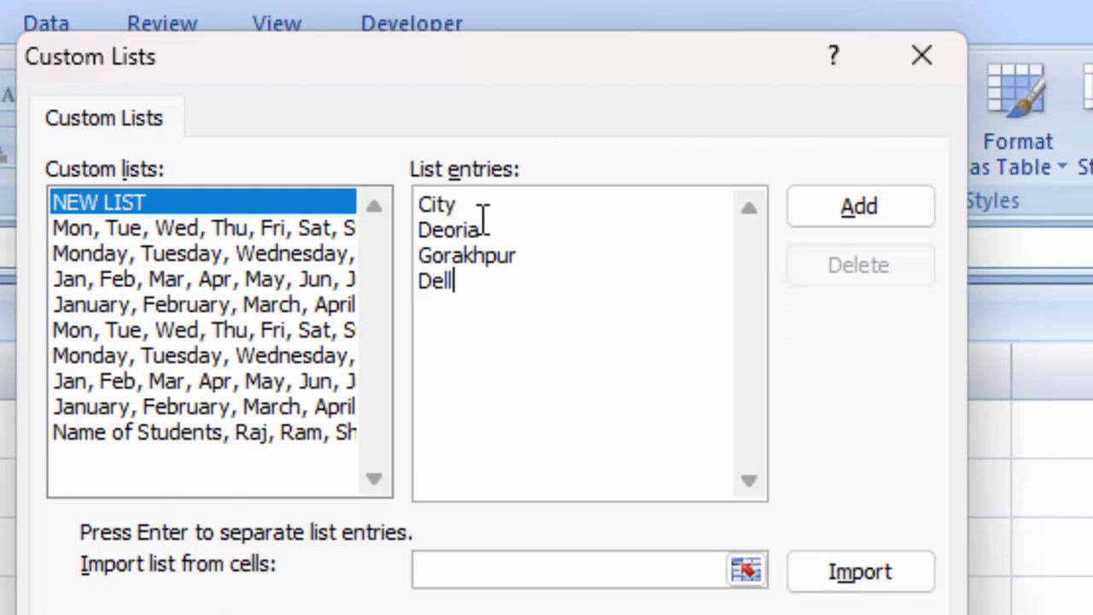
text(hi)
key(Return)
text(ckn)
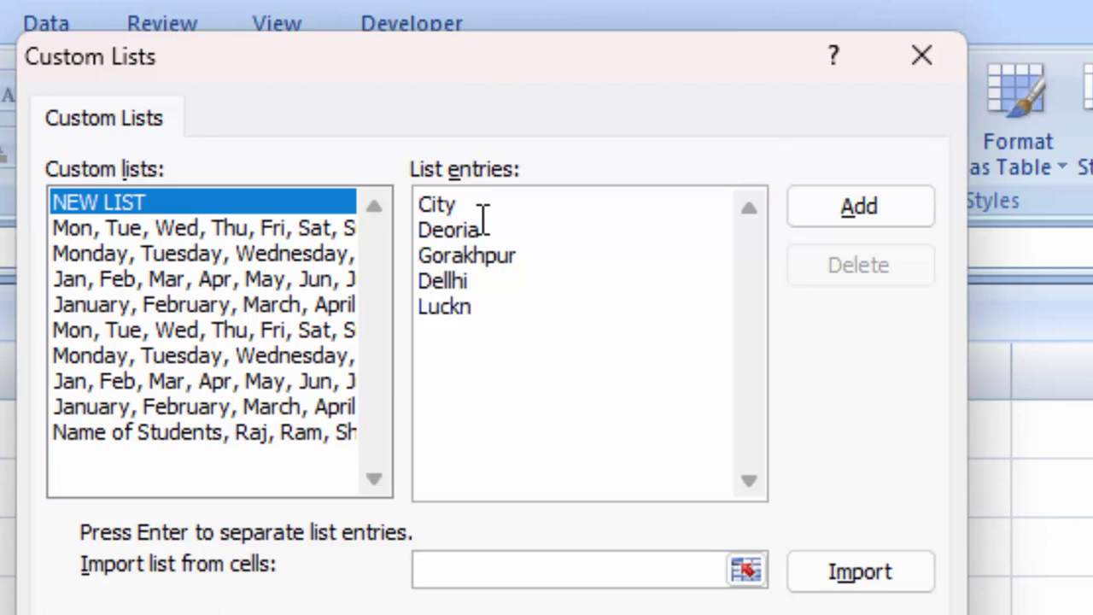
text(ow)
key(Return)
text(Dehrad)
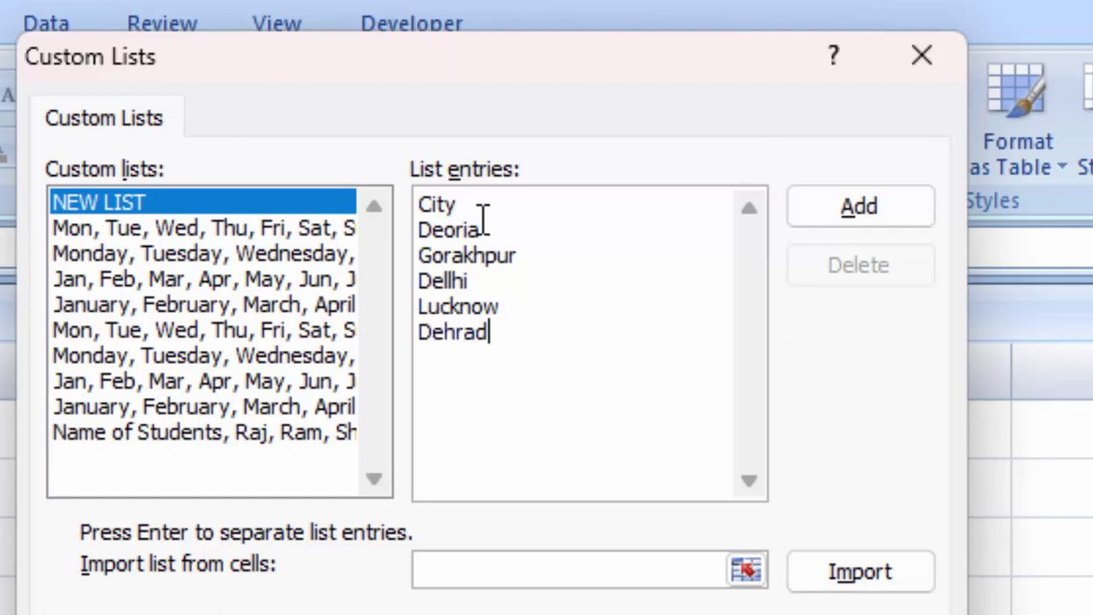
text(oon)
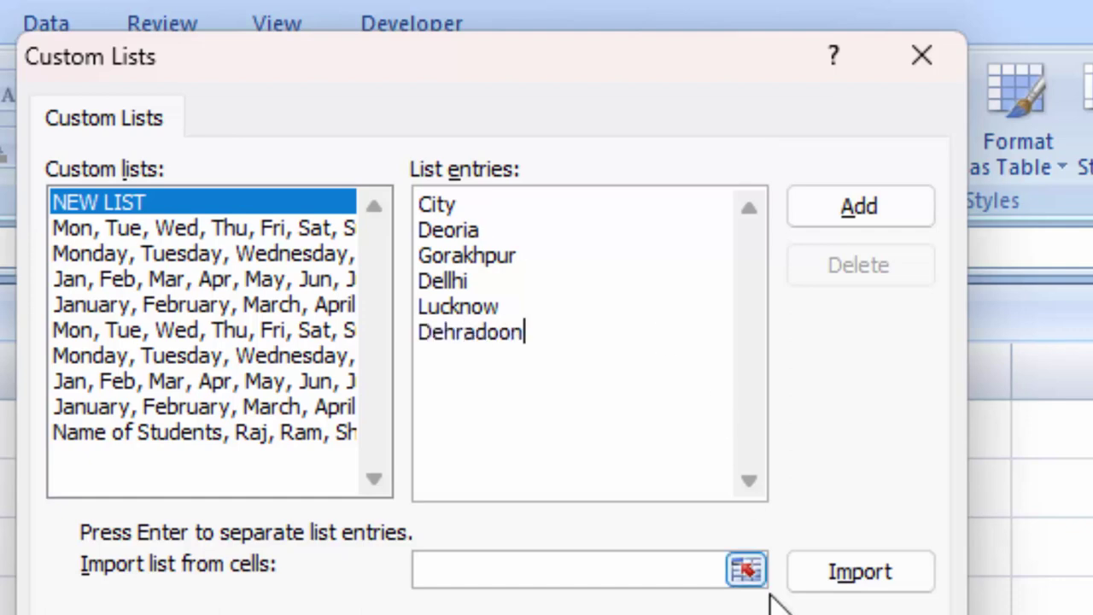
Add the city list, then confirm Custom Lists and Excel Options with OK
click(892, 205)
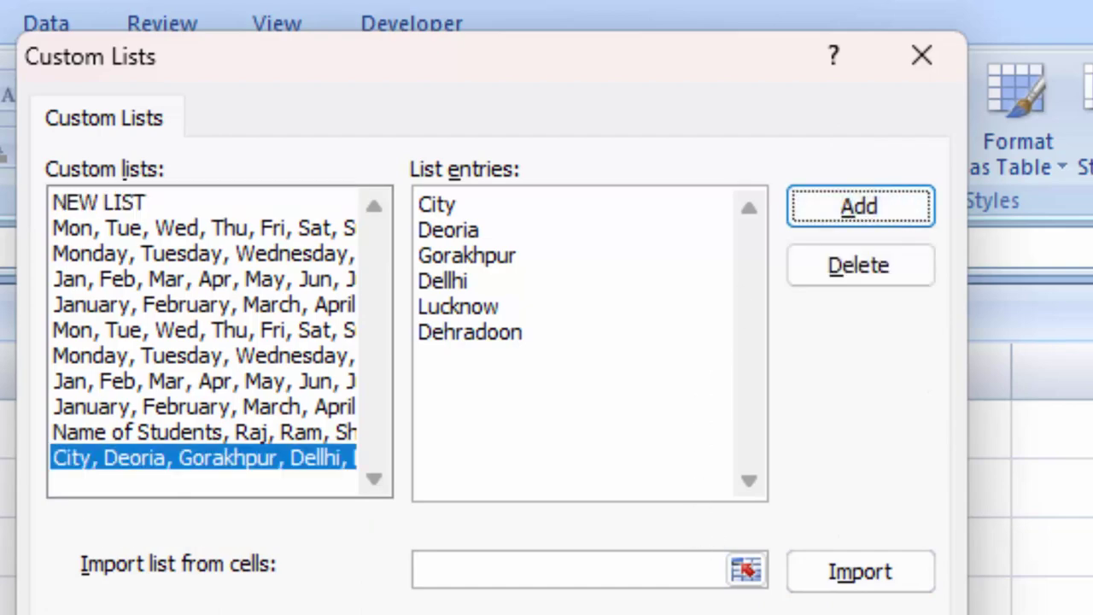
click(702, 608)
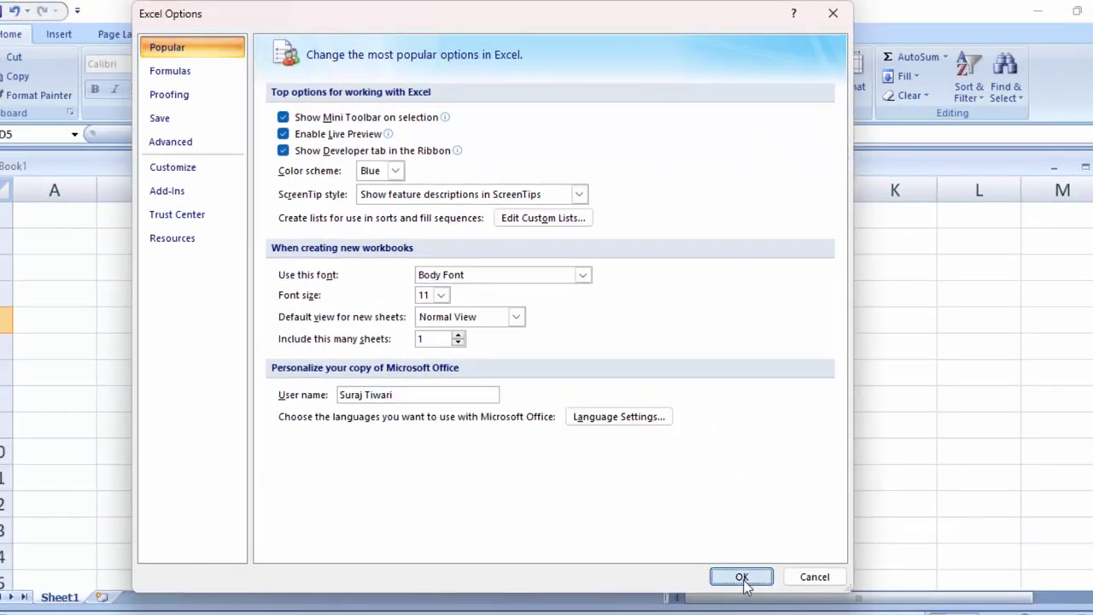
click(751, 598)
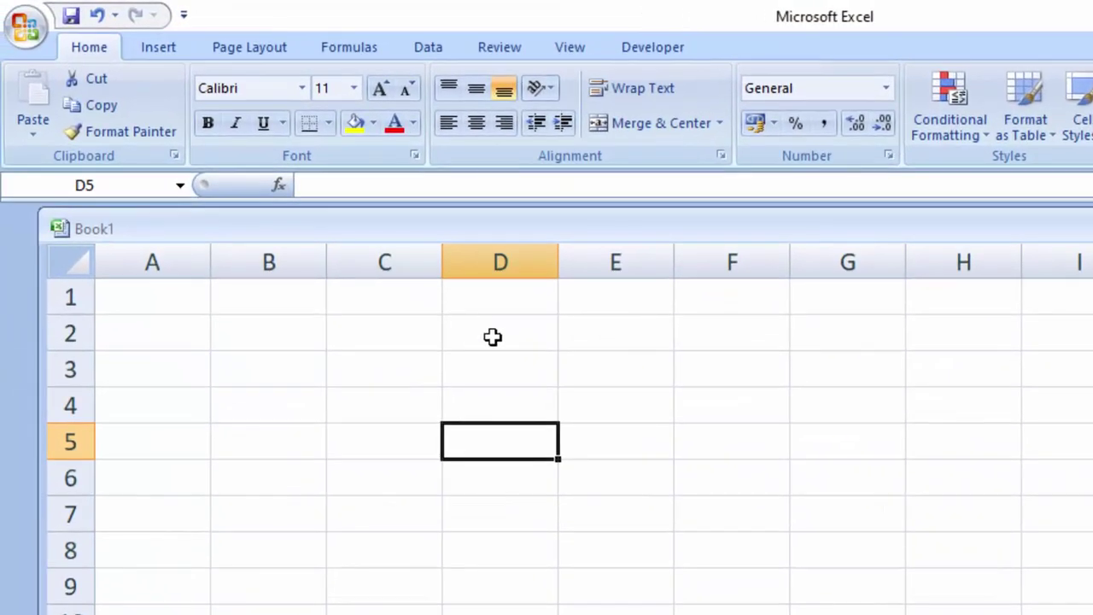
Enter City as the starting value in cell D2
click(508, 325)
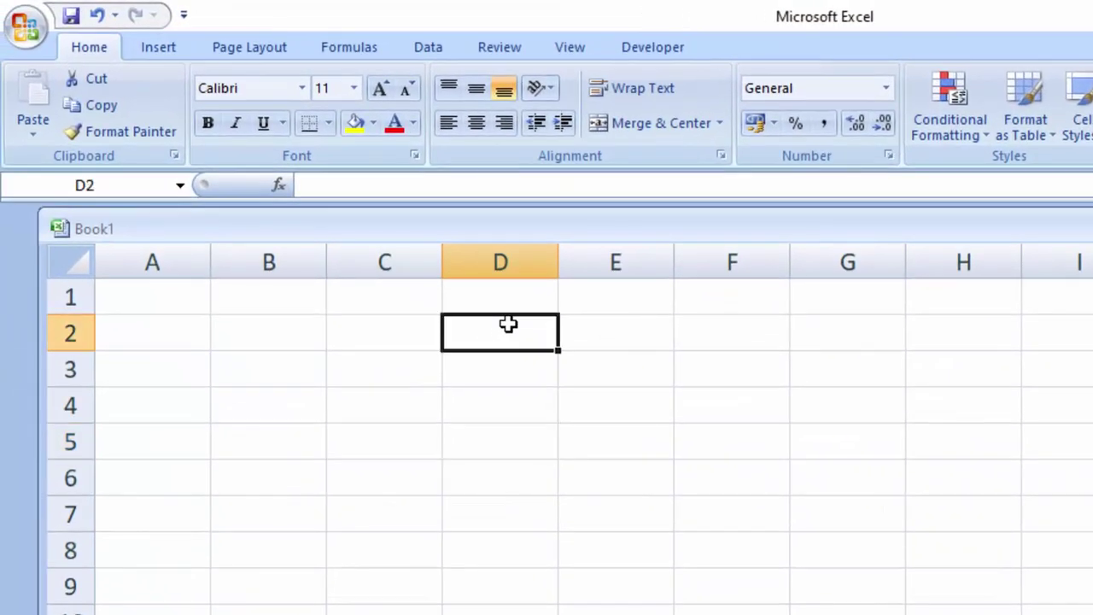
text(N)
key(BackSpace)
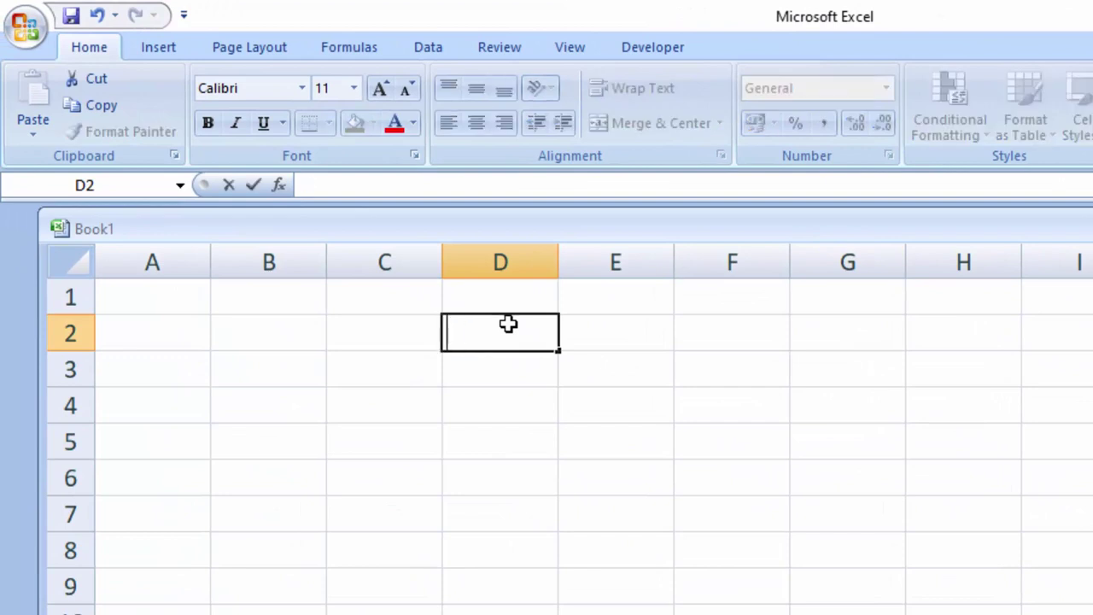
text(City)
key(Return)
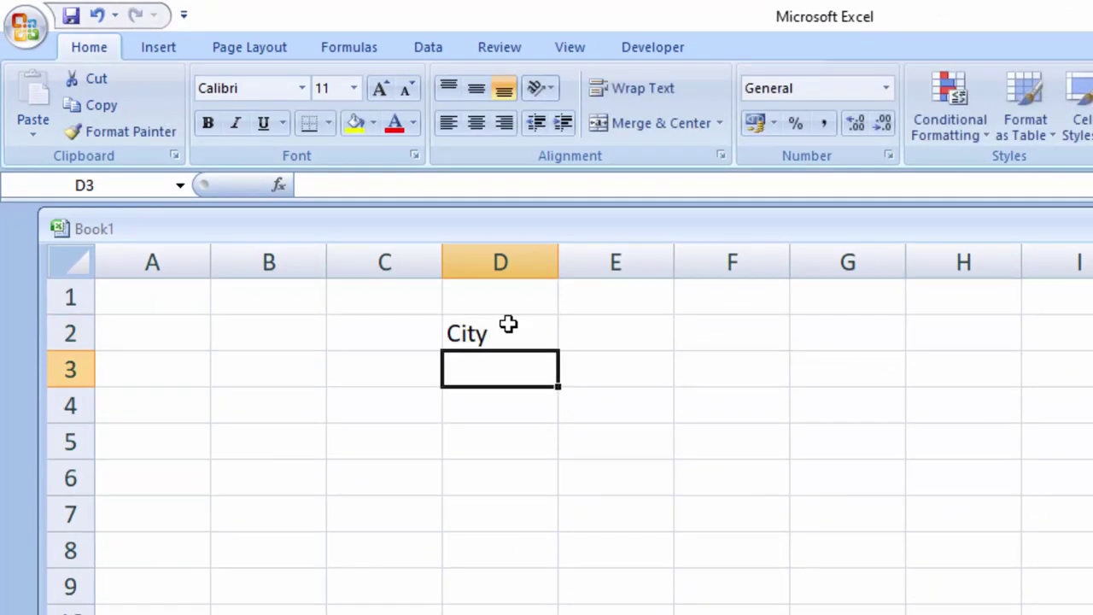
Fill the city list down D2:D7, clear the extra D8, and widen column D
click(508, 324)
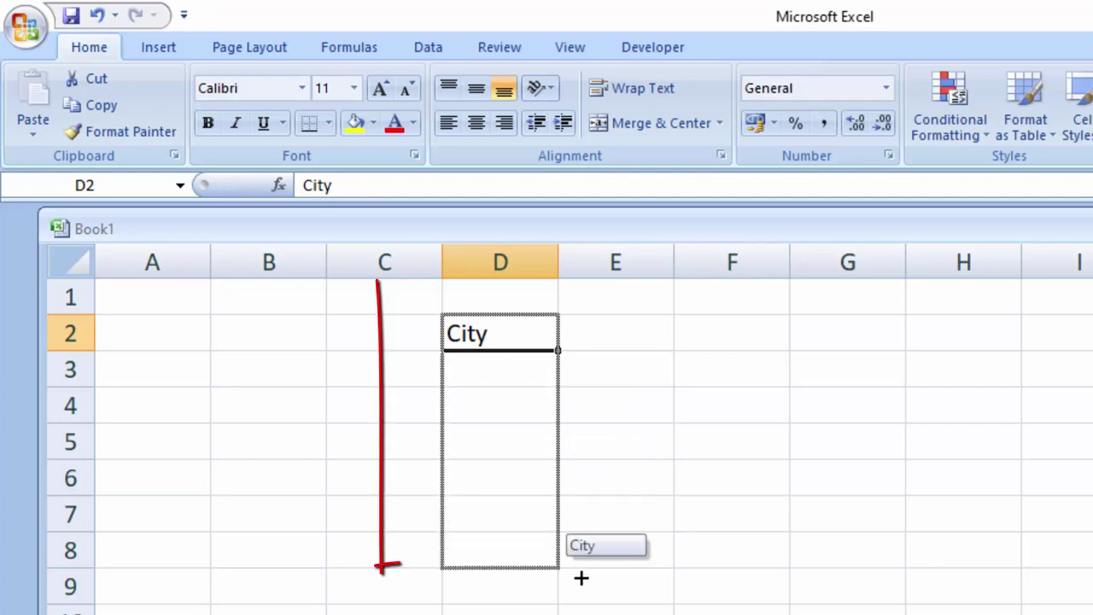
drag(558, 370, 569, 574)
click(533, 553)
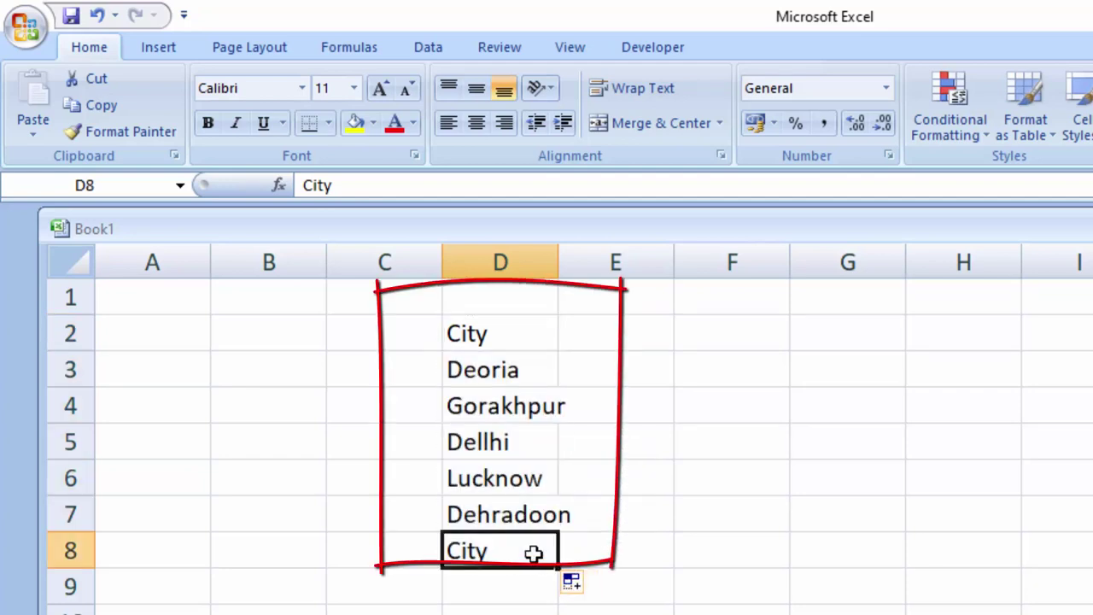
key(BackSpace)
click(841, 531)
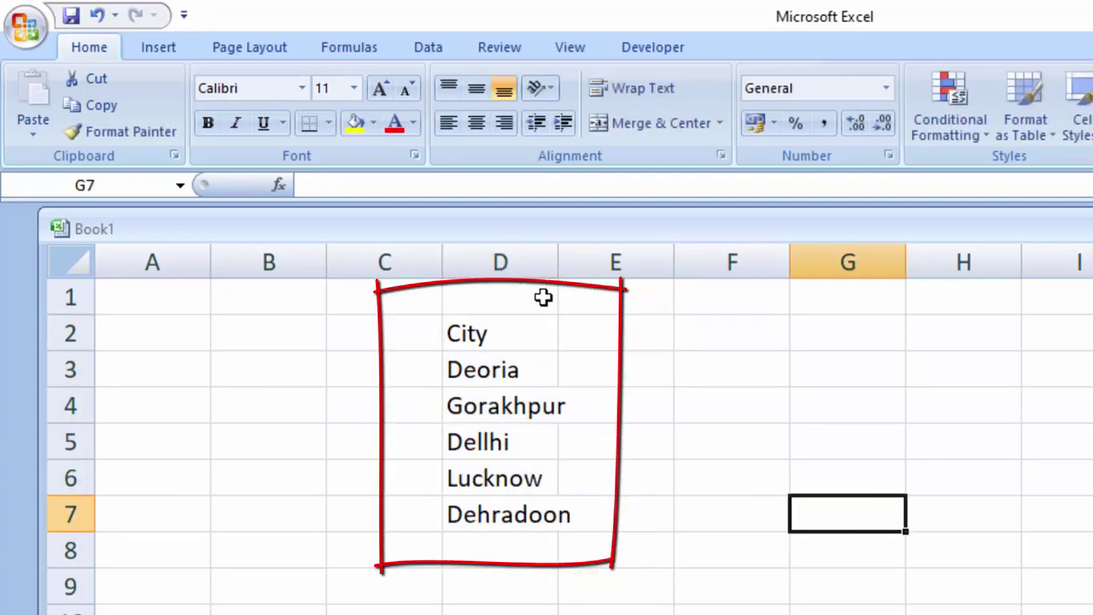
drag(559, 265, 581, 265)
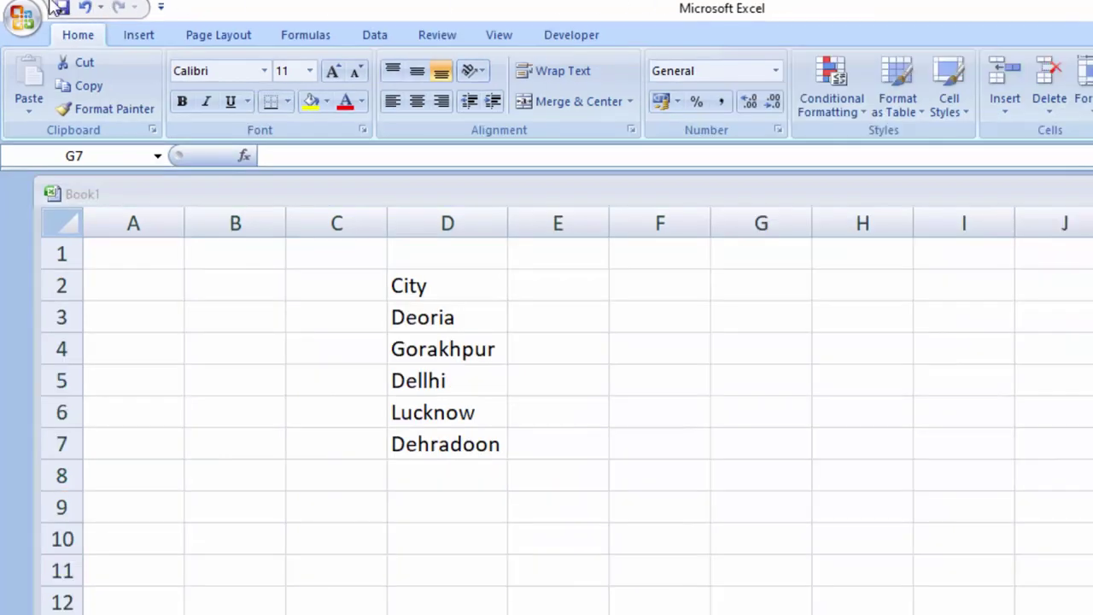
Open the Custom Lists editor from Excel Options to start a new list
click(14, 17)
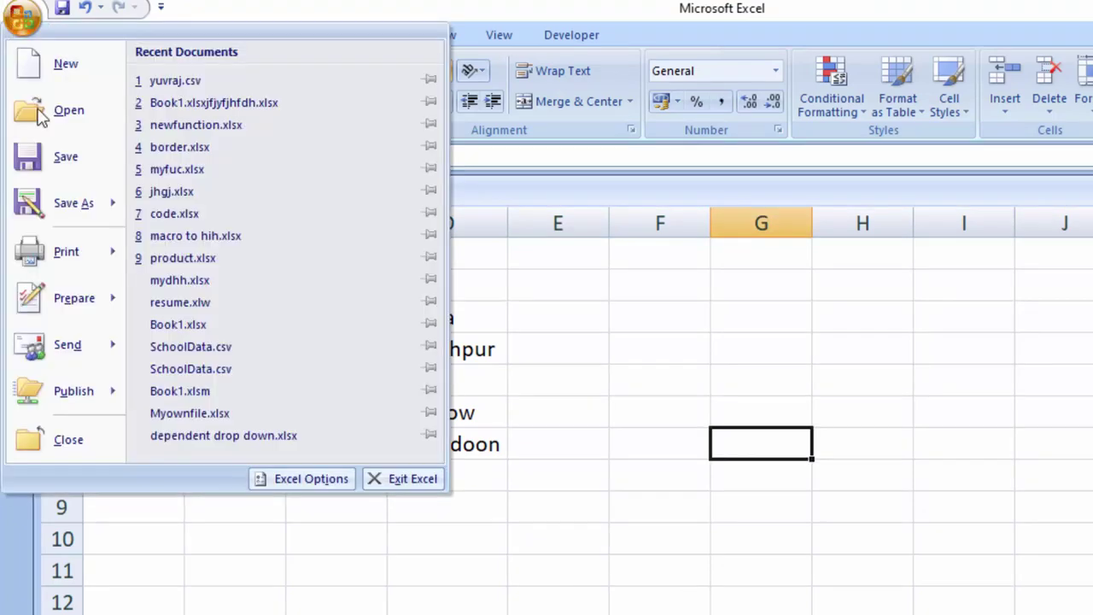
click(299, 480)
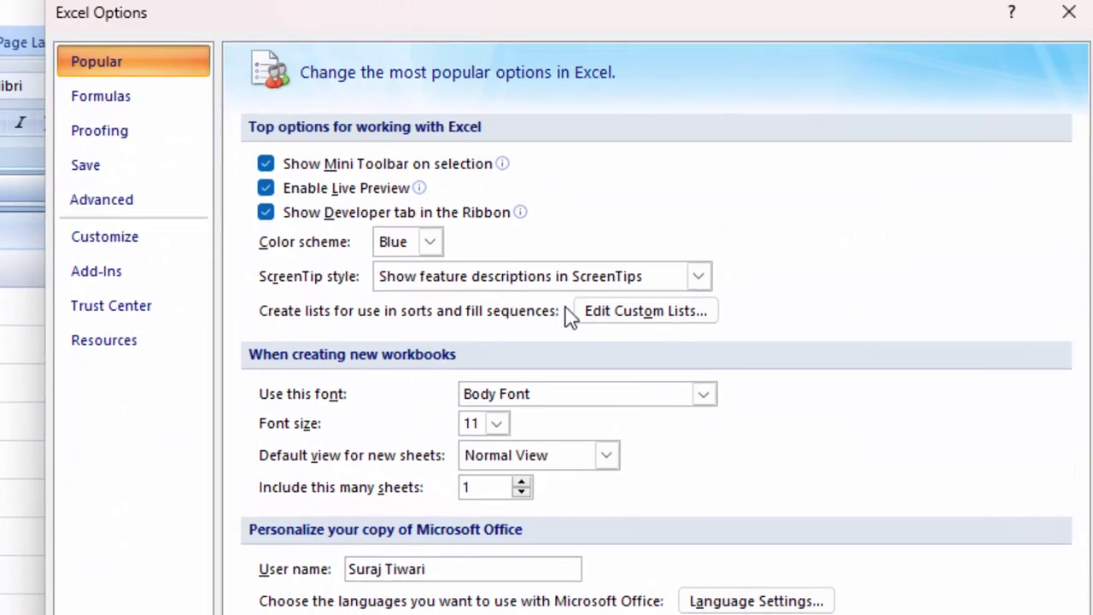
click(670, 280)
click(532, 187)
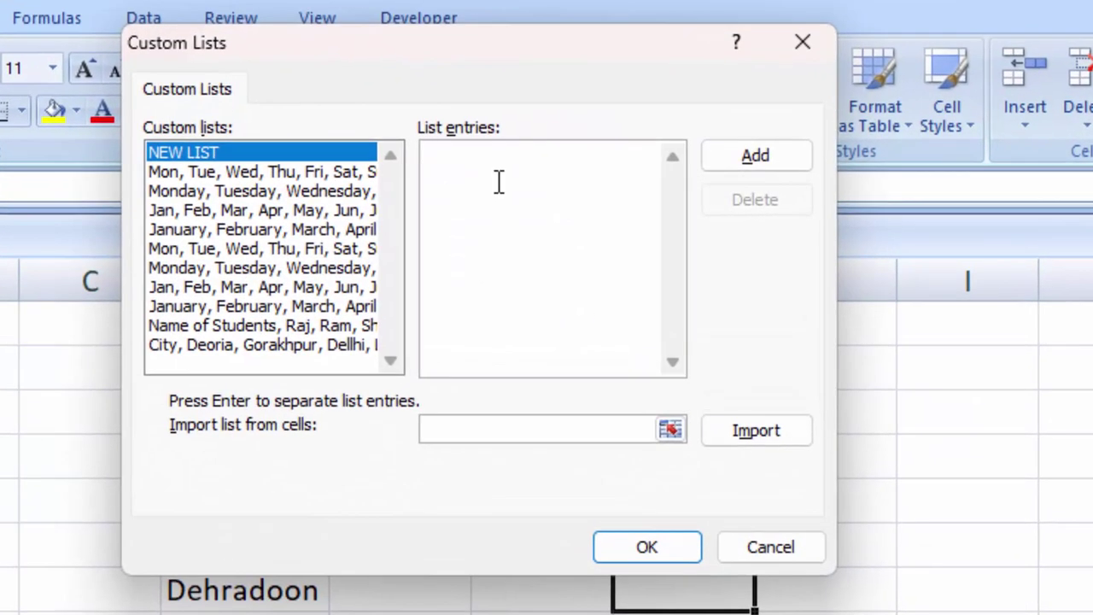
Enter Colours, Red, Green, Blue, Yellow, Violet, Black, Brown and add them as a list
text(Colour)
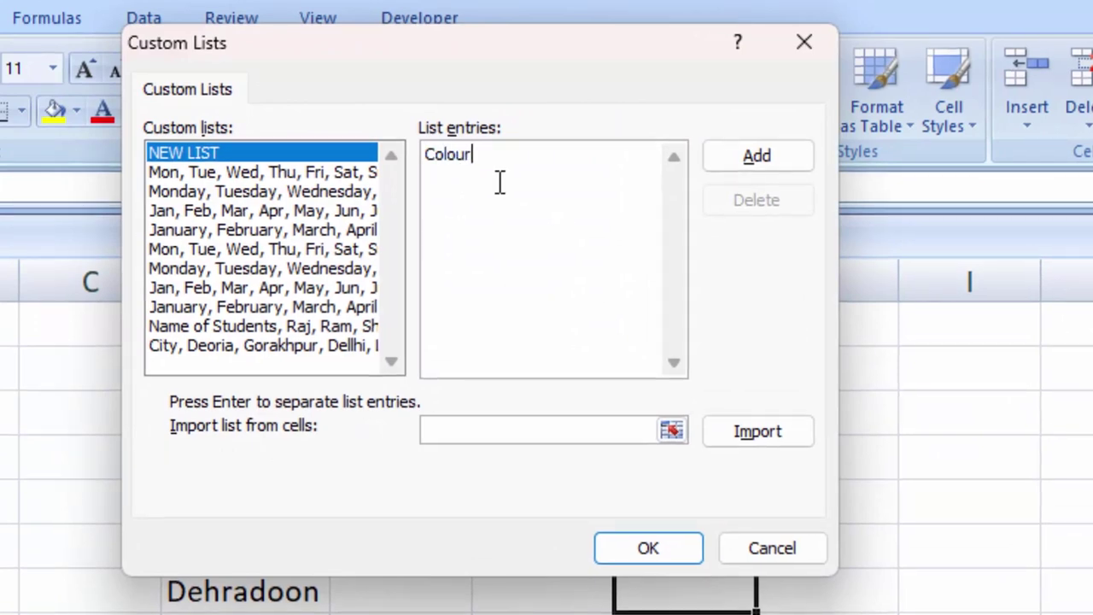
text(s )
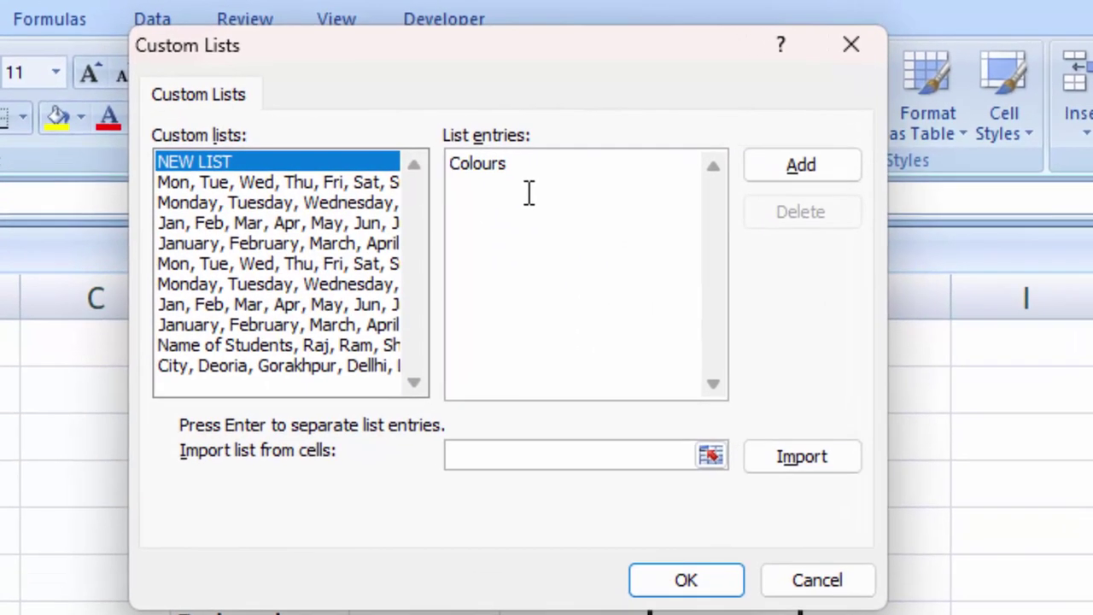
text(Red )
text(Gree)
text(mn)
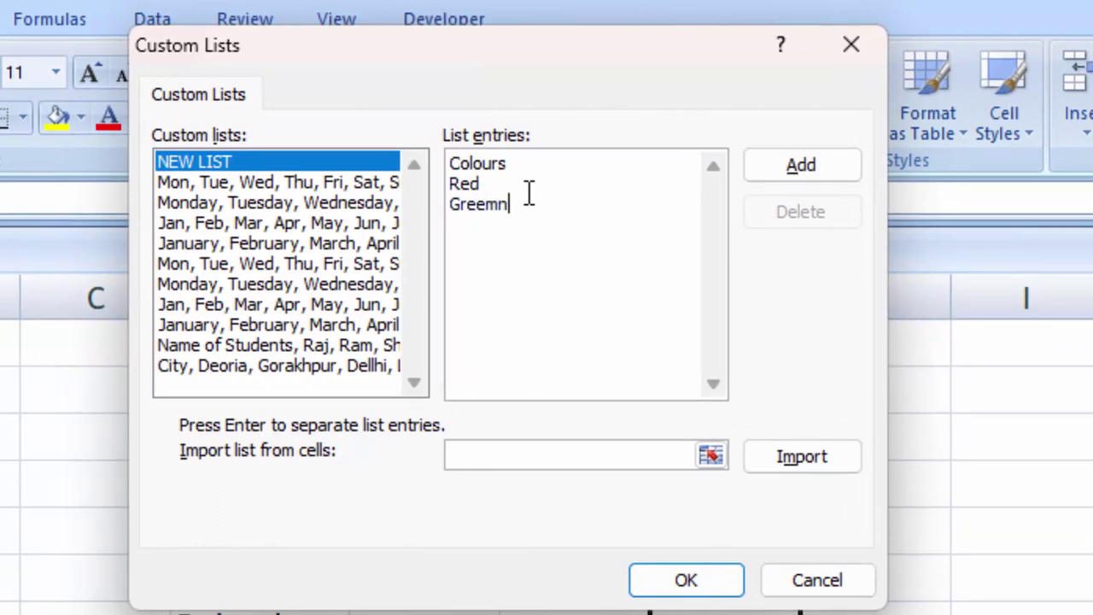
key(BackSpace)
key(BackSpace)
text(Bl)
text(ue)
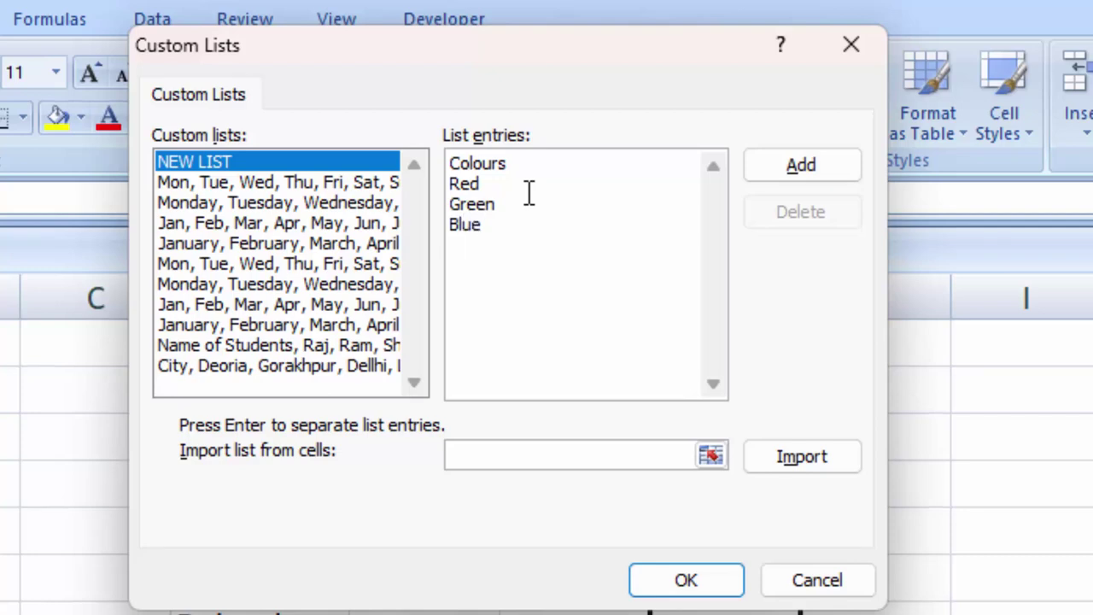
text(ow)
key(Return)
text(iolet)
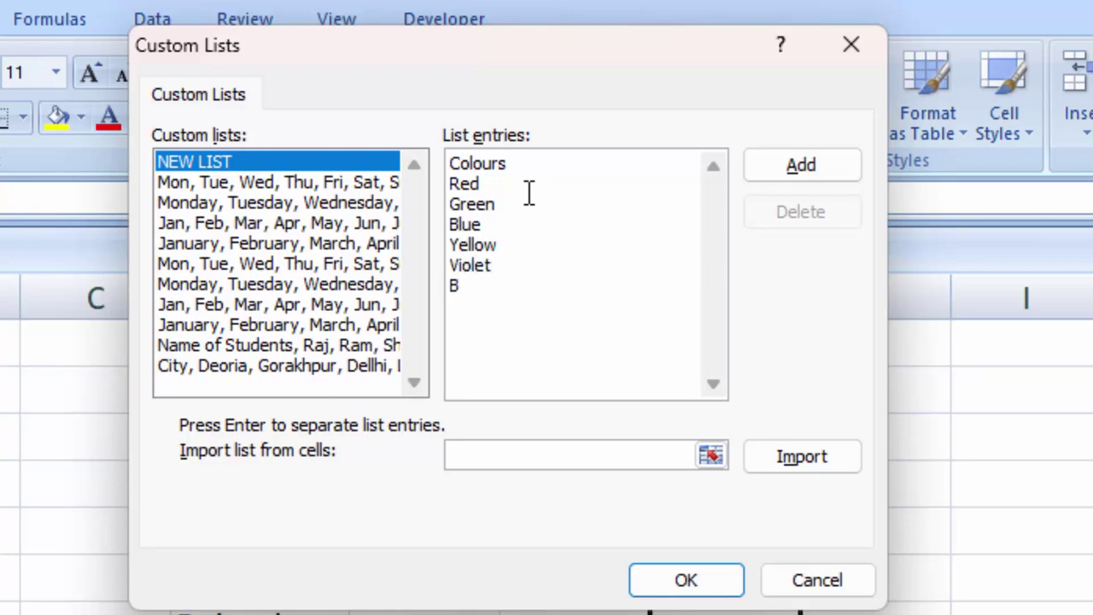
text(ck)
key(BackSpace)
text(lack)
key(Return)
text(Brown)
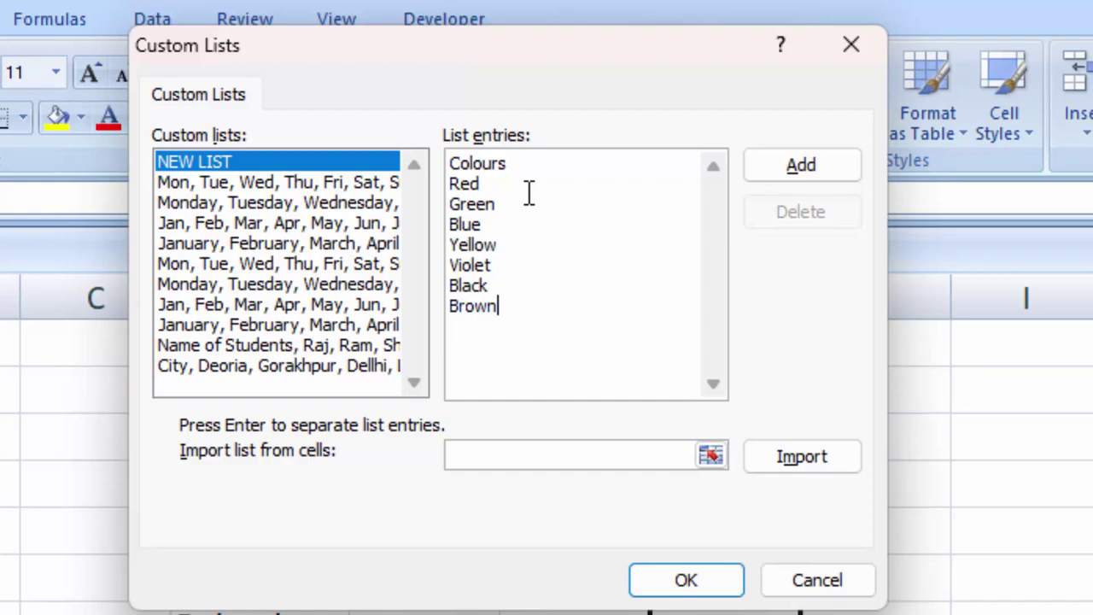
click(776, 173)
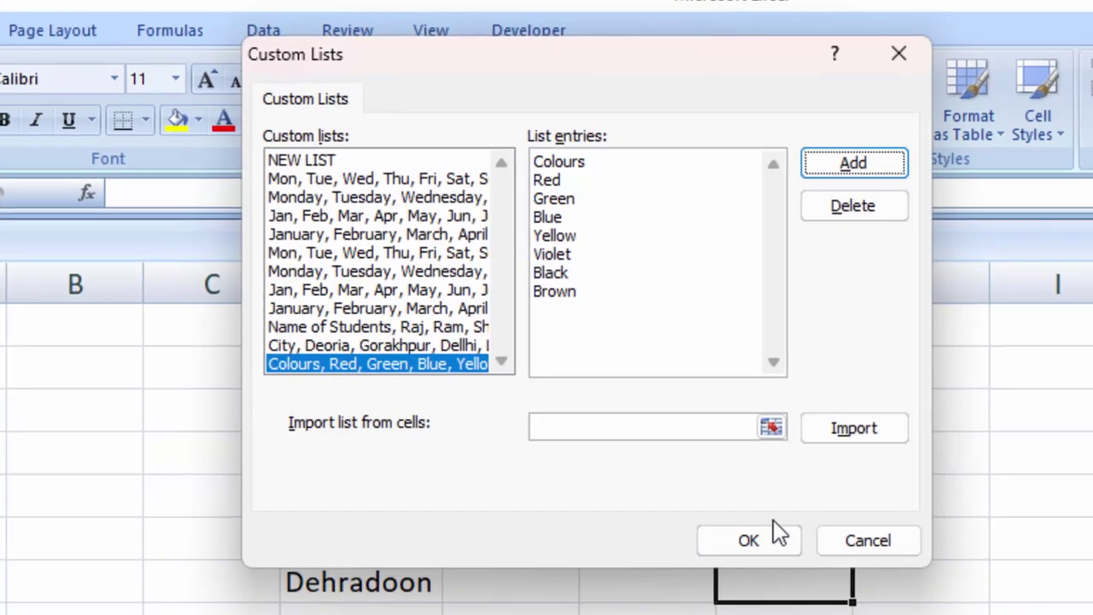
Close Custom Lists and Excel Options, then enter Colours in cell G2
click(686, 580)
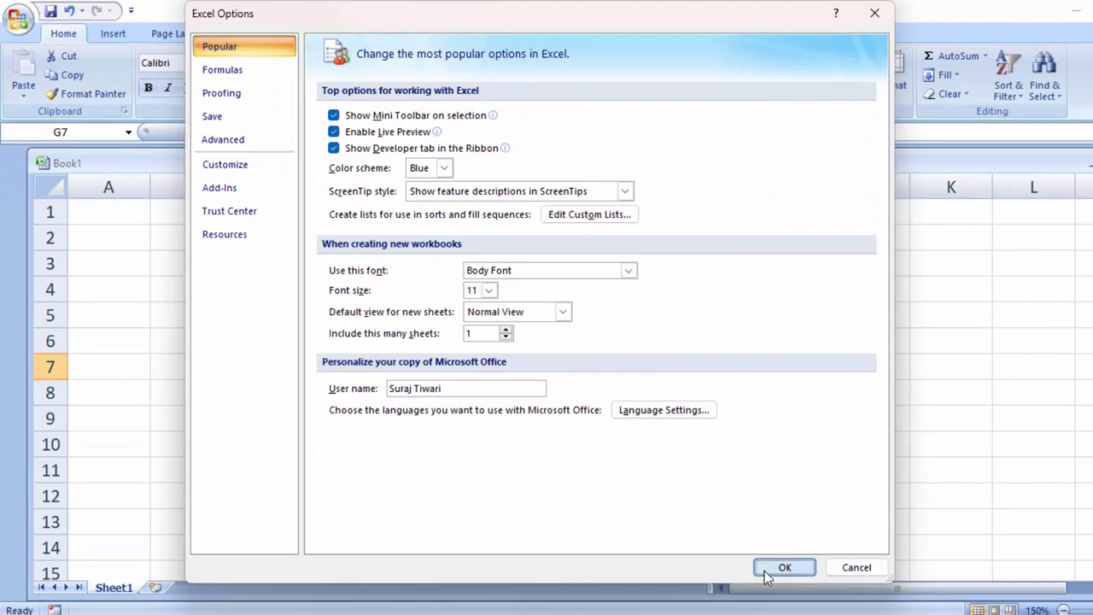
click(779, 570)
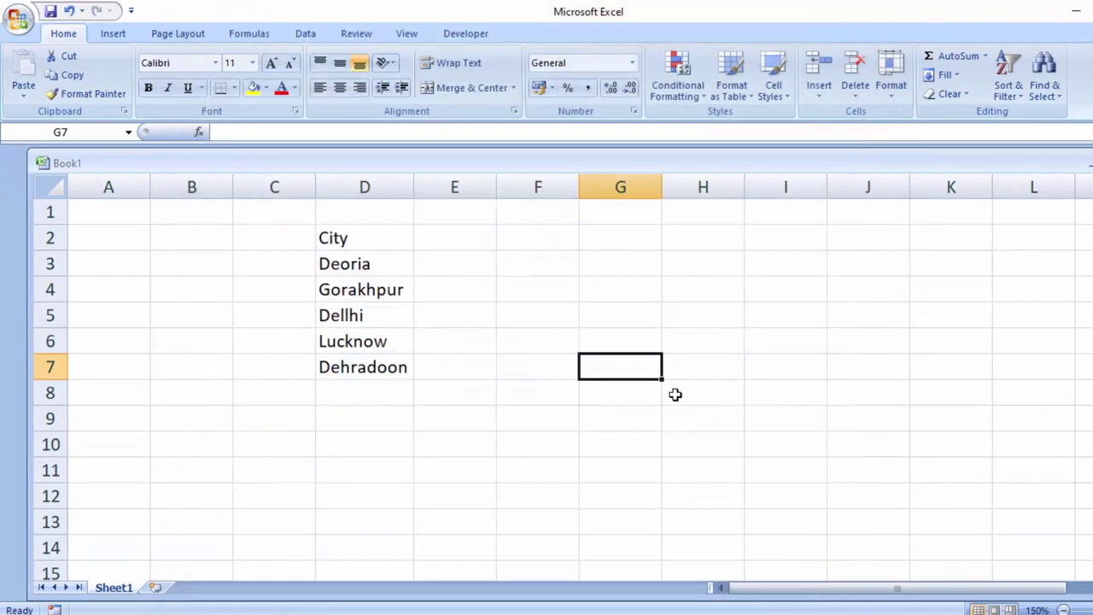
click(622, 237)
text(C)
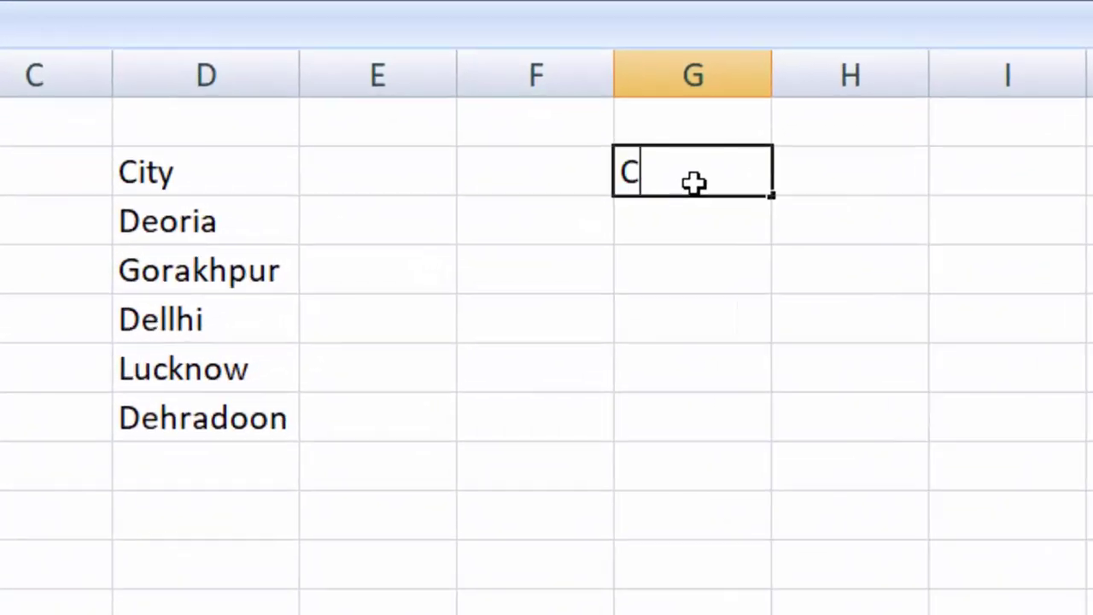
text(olour)
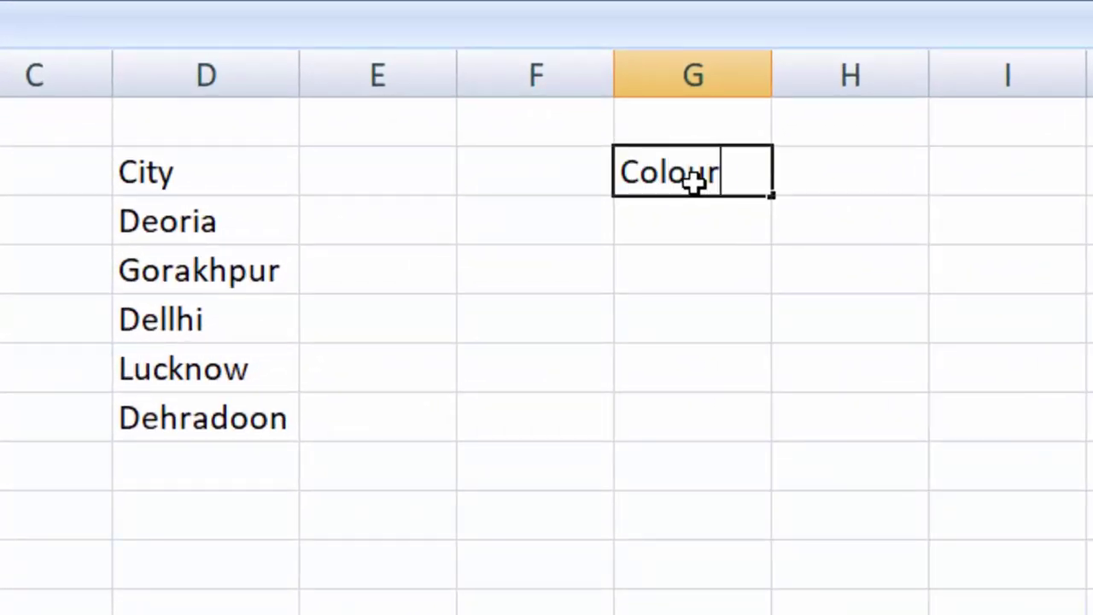
text(s)
key(Return)
Auto-fill the colours list down column G, then select the filled colour cells
click(690, 176)
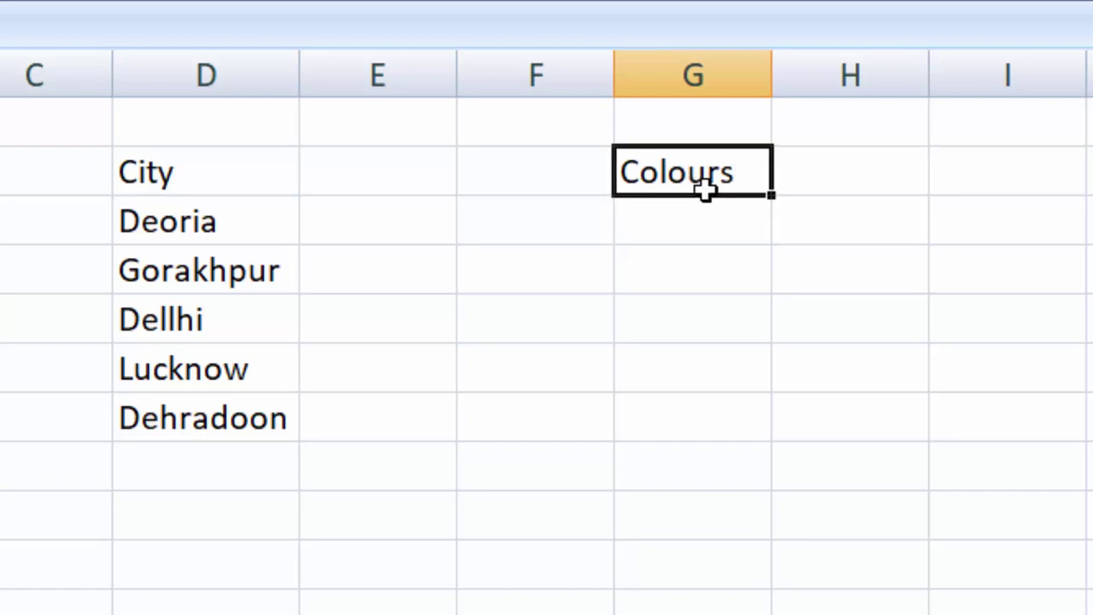
drag(771, 194, 788, 474)
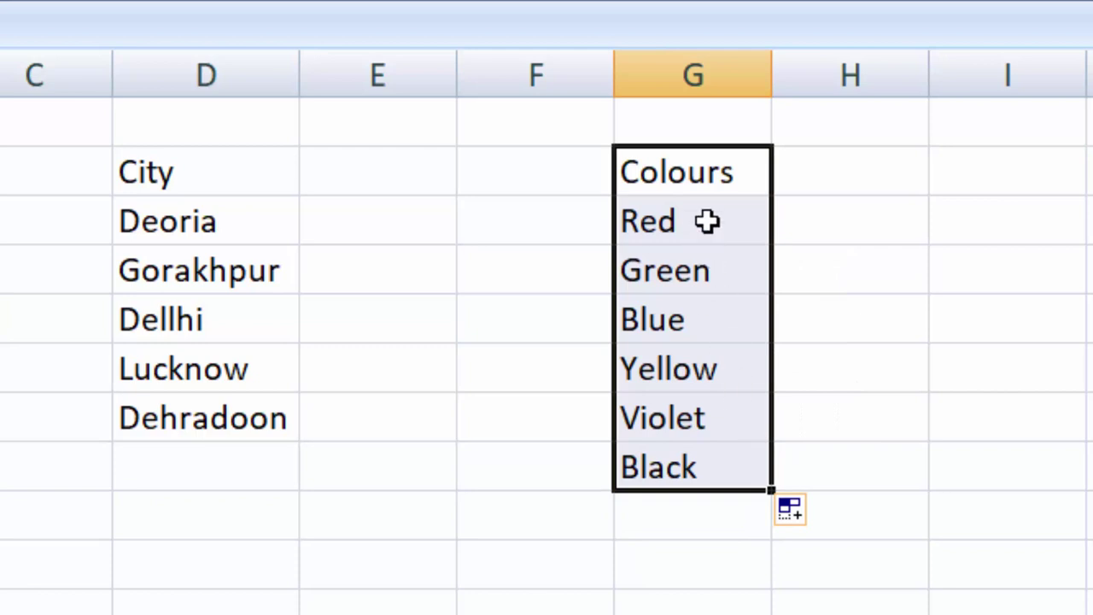
click(705, 191)
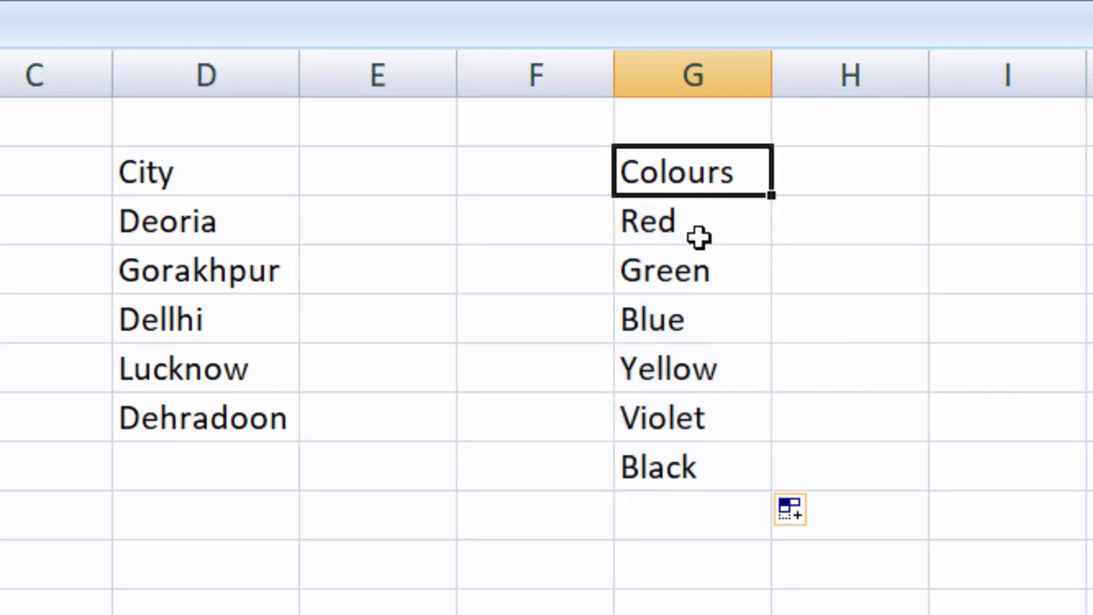
drag(701, 237, 699, 453)
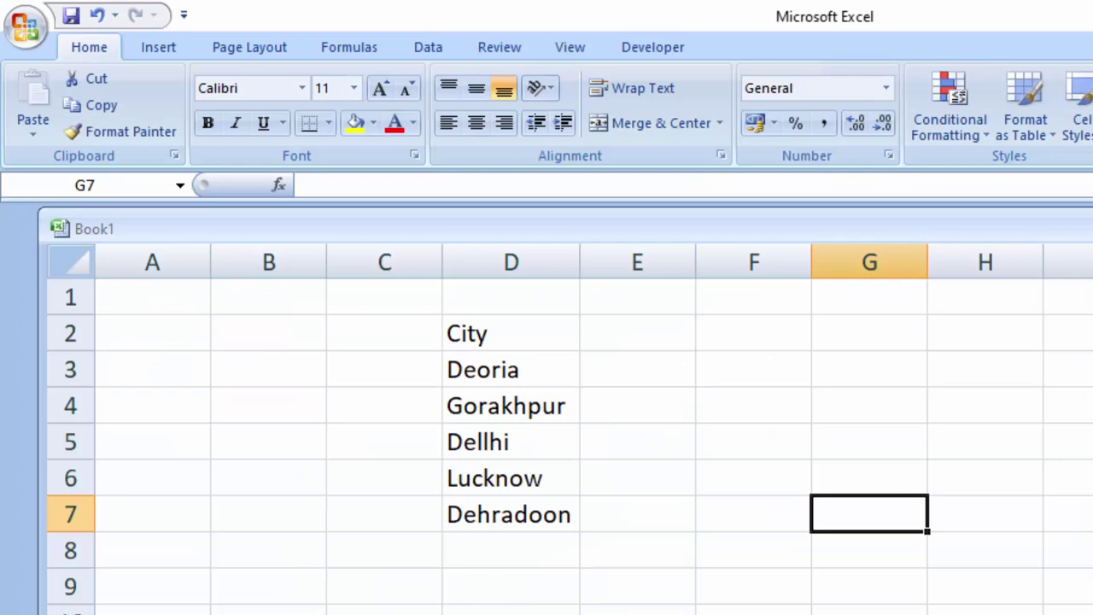
Launch OpenOffice Calc by searching 'ope' in the Start menu
key(super)
text(op)
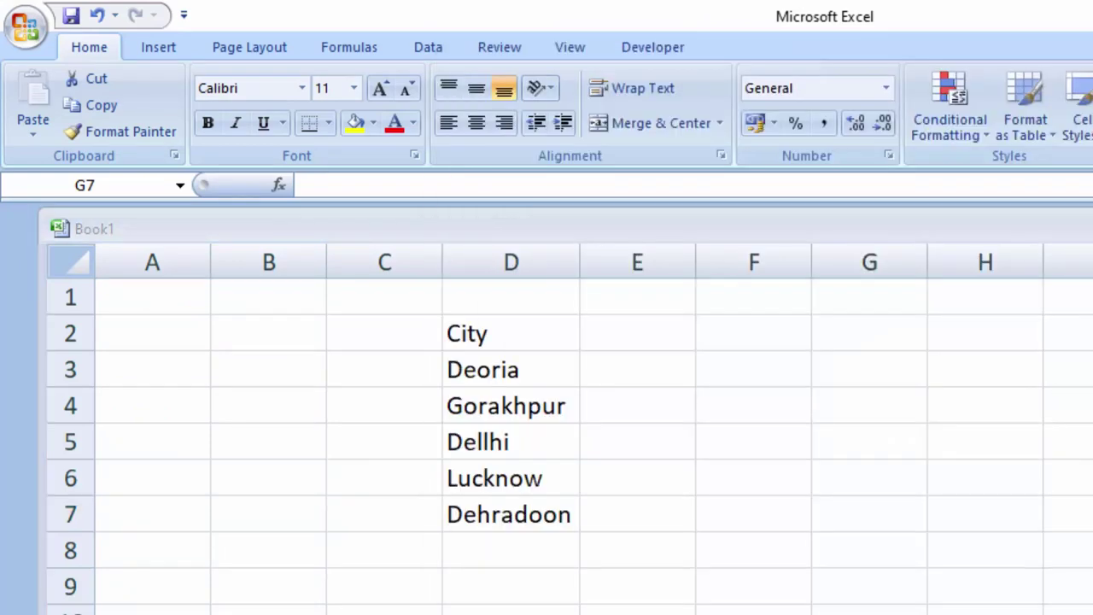
text(e)
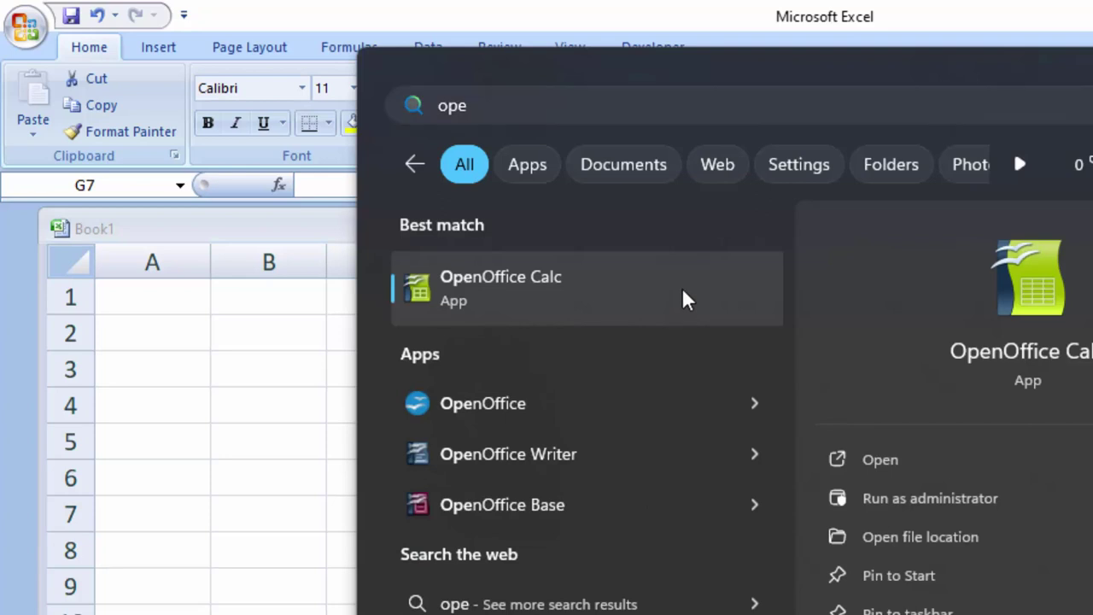
click(682, 290)
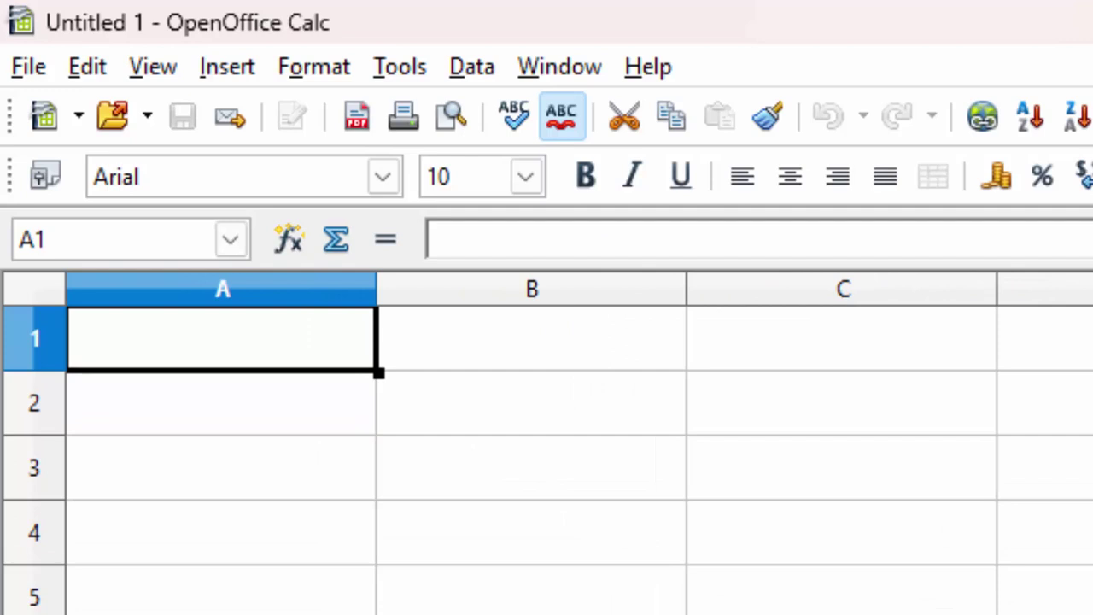
Select cell B2 and open the Tools menu to reach Options
click(372, 430)
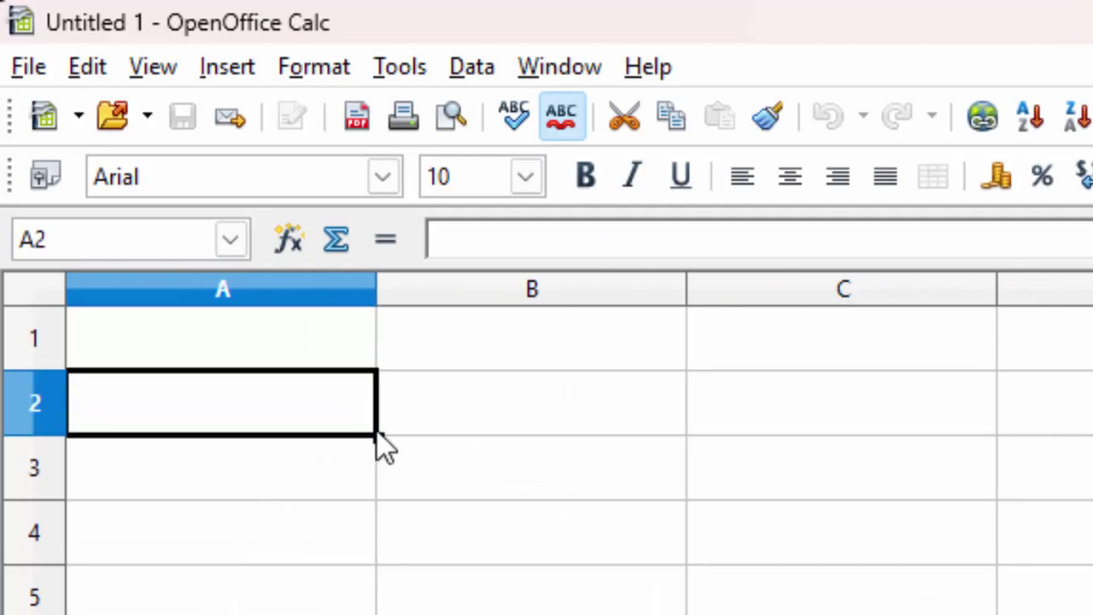
click(453, 378)
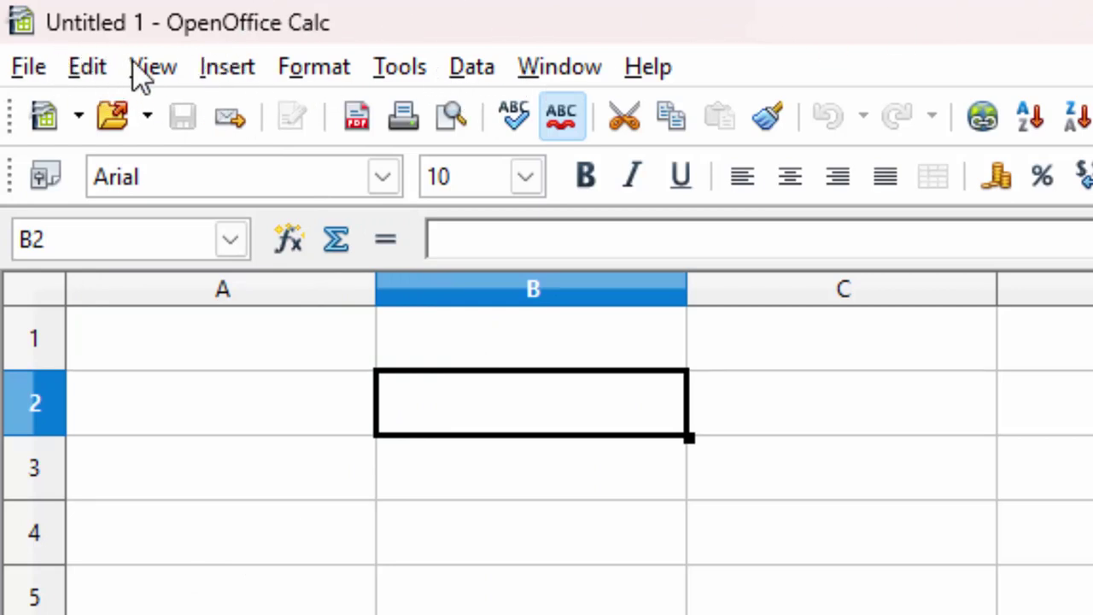
click(404, 73)
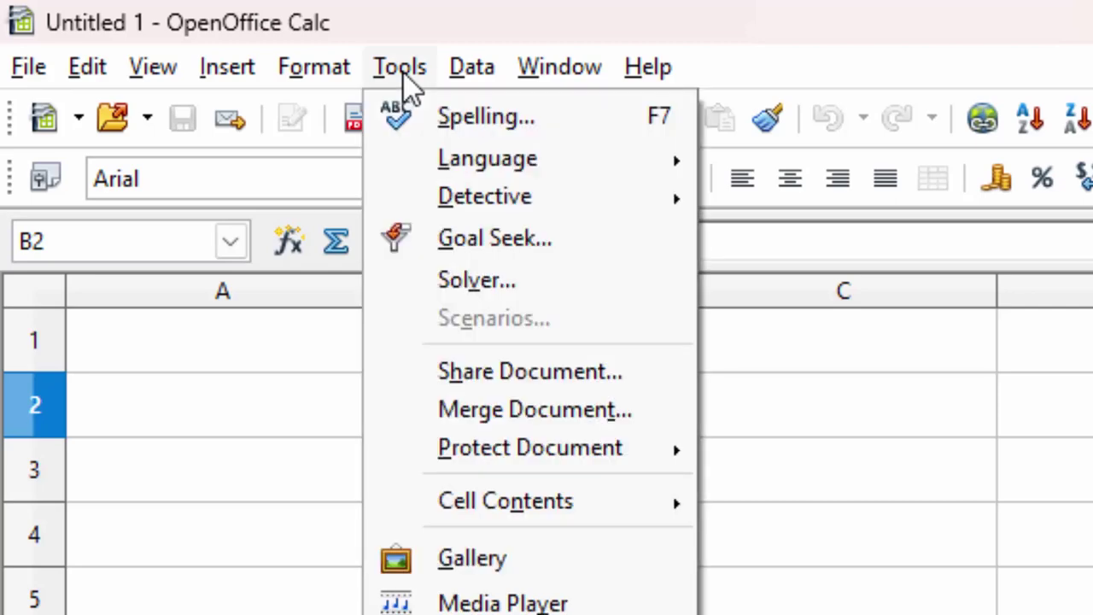
mouse_move(384, 73)
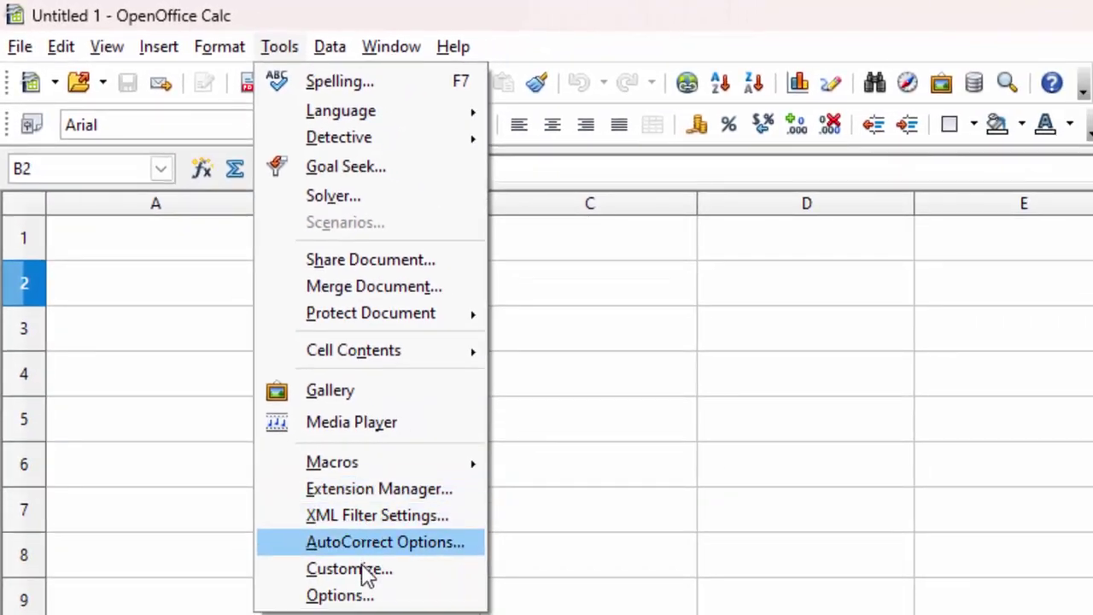
Open Tools > Options and expand the OpenOffice Calc category to reveal Sort Lists
click(338, 603)
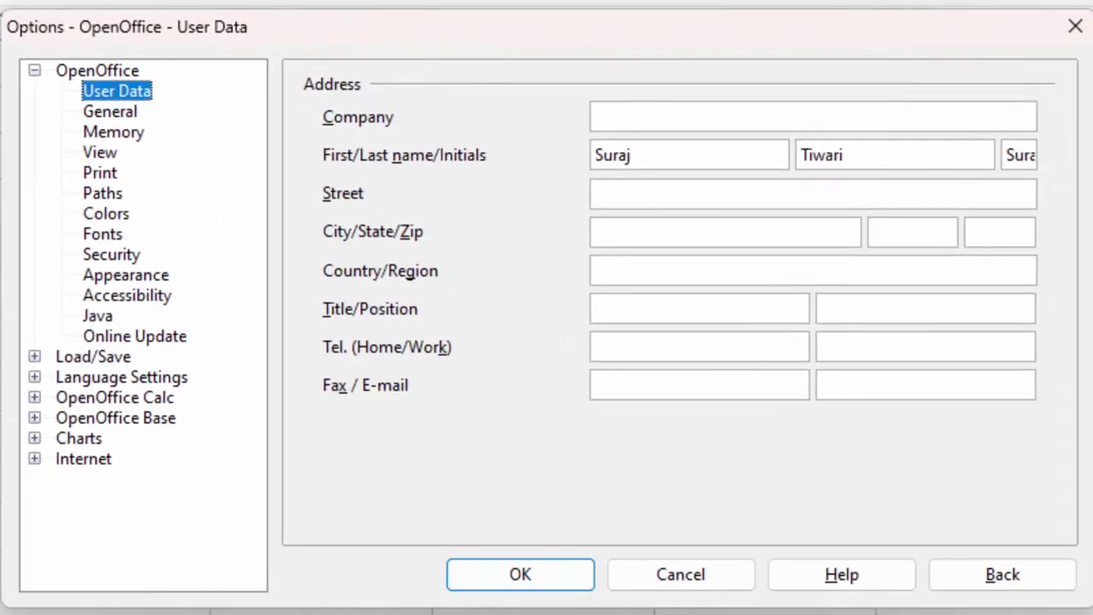
click(34, 71)
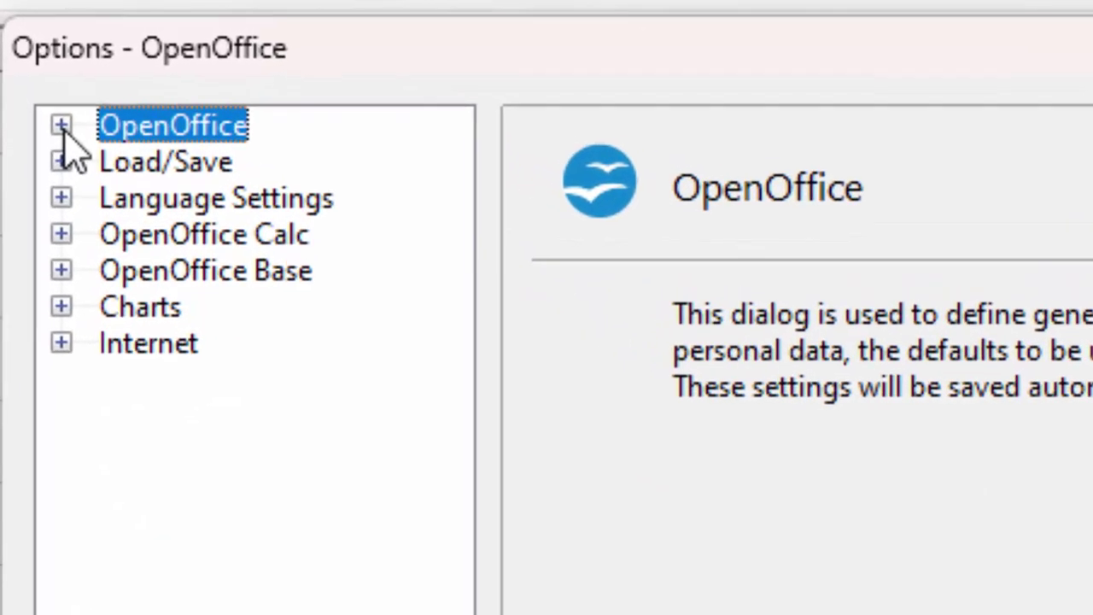
click(35, 72)
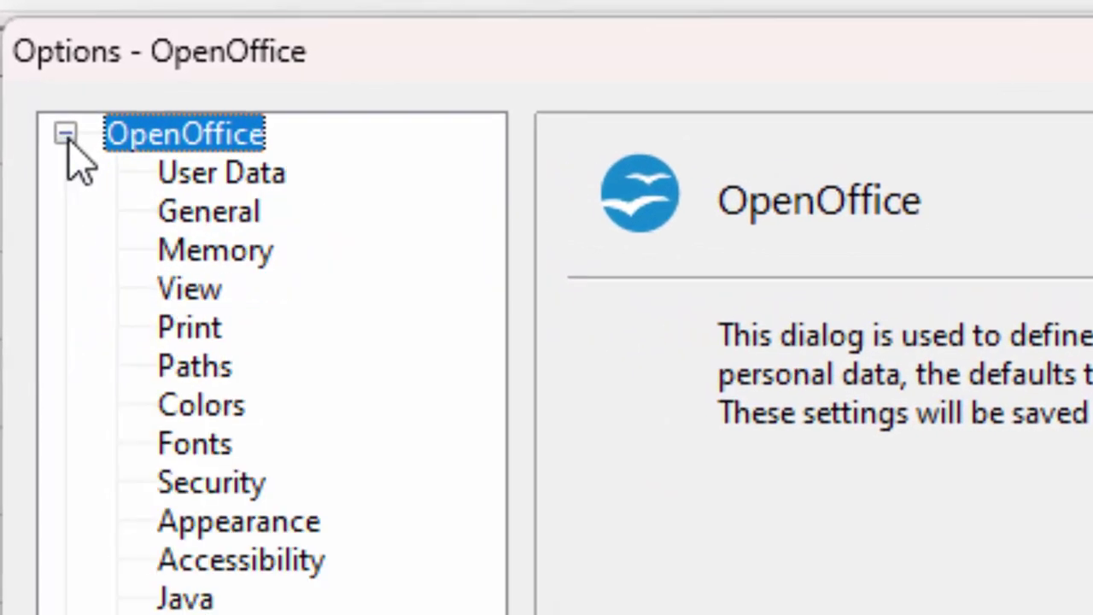
click(66, 134)
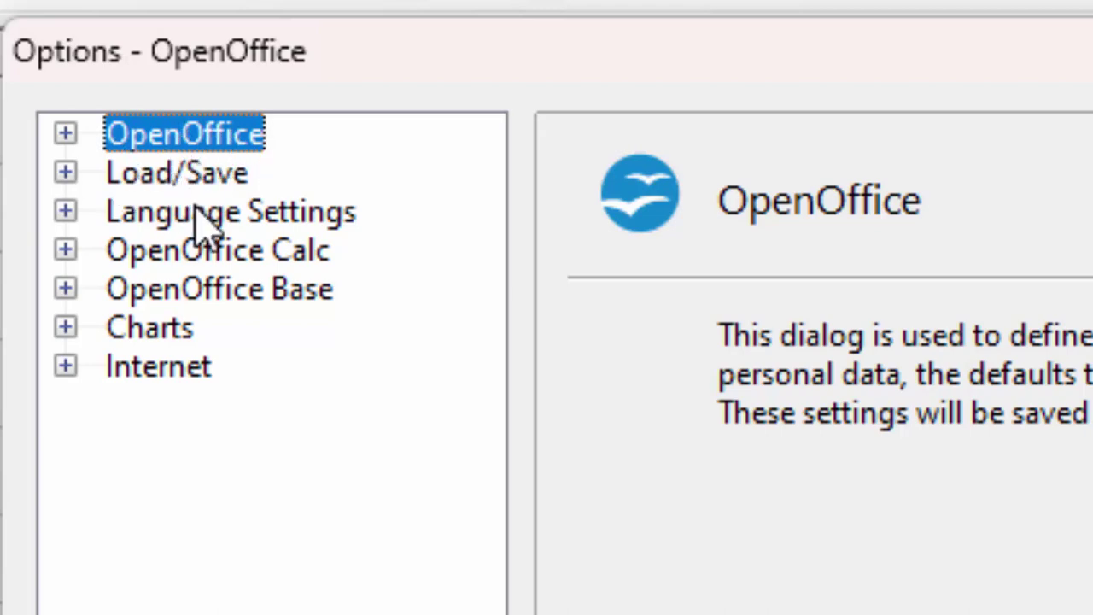
click(200, 178)
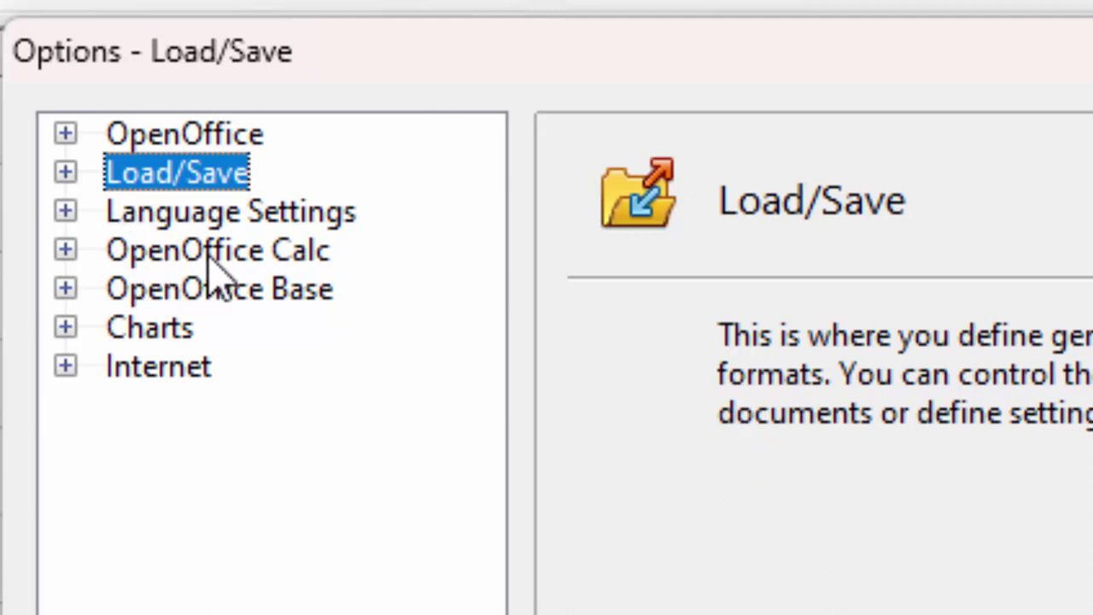
click(253, 256)
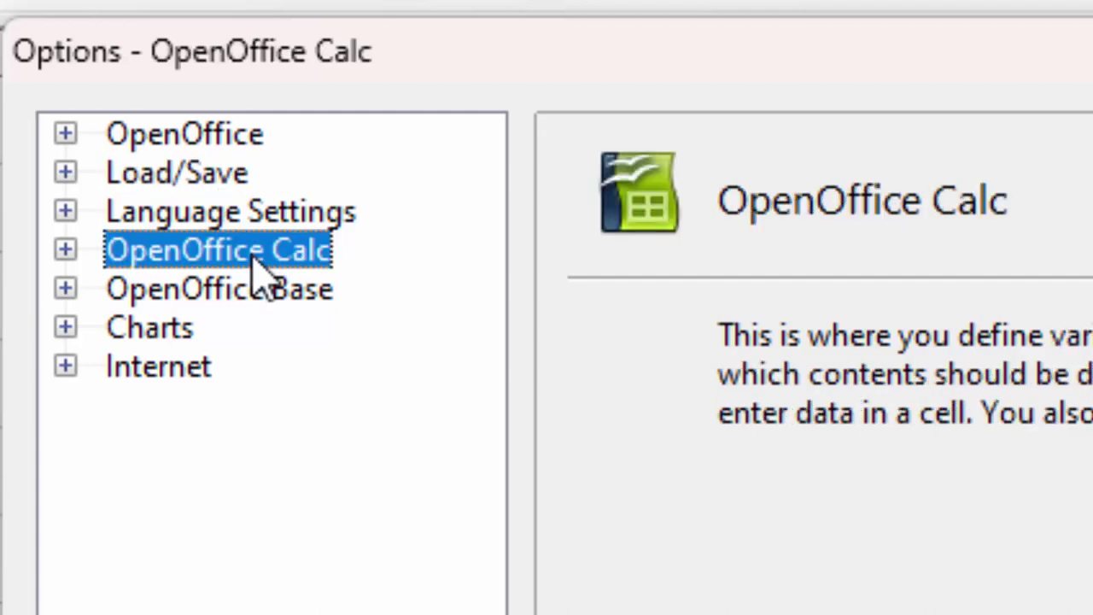
double_click(253, 256)
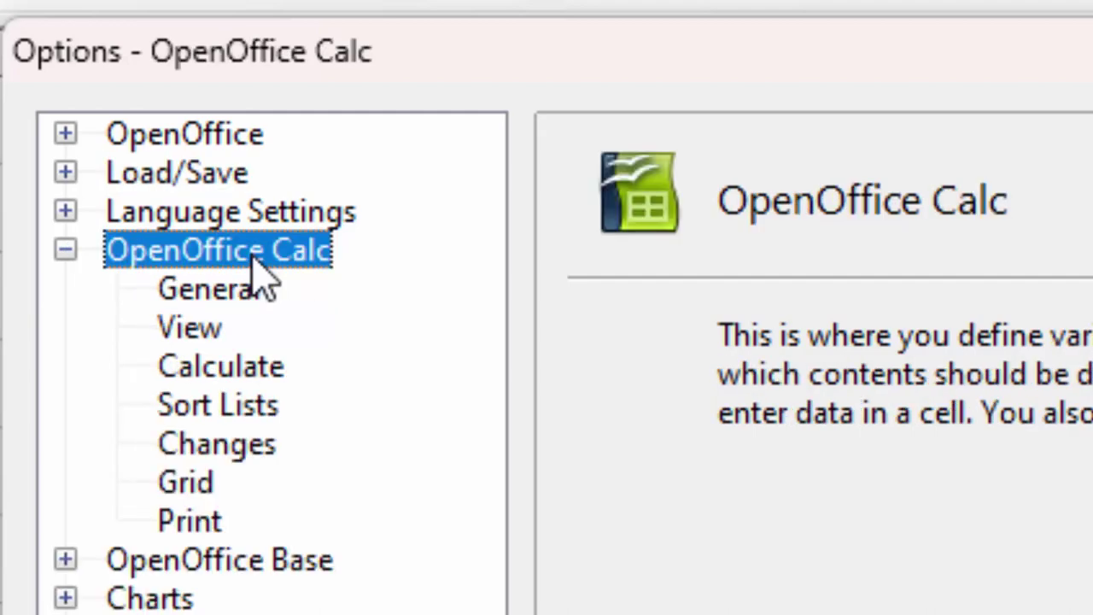
Show OpenOffice Calc's Sort Lists page with the built-in day and month lists, discarding an empty new list
click(201, 409)
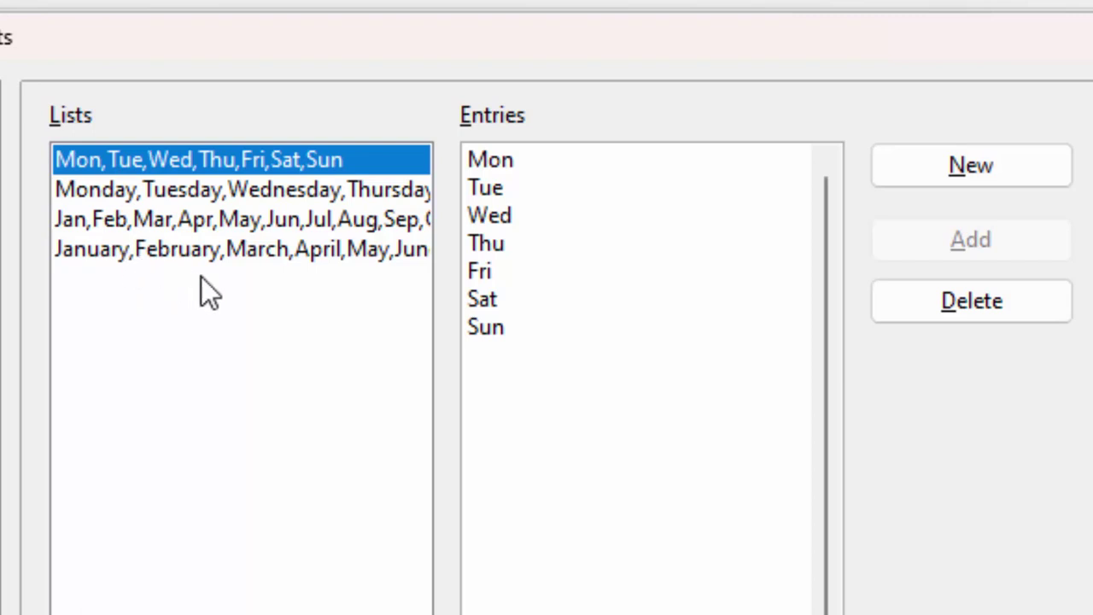
click(942, 181)
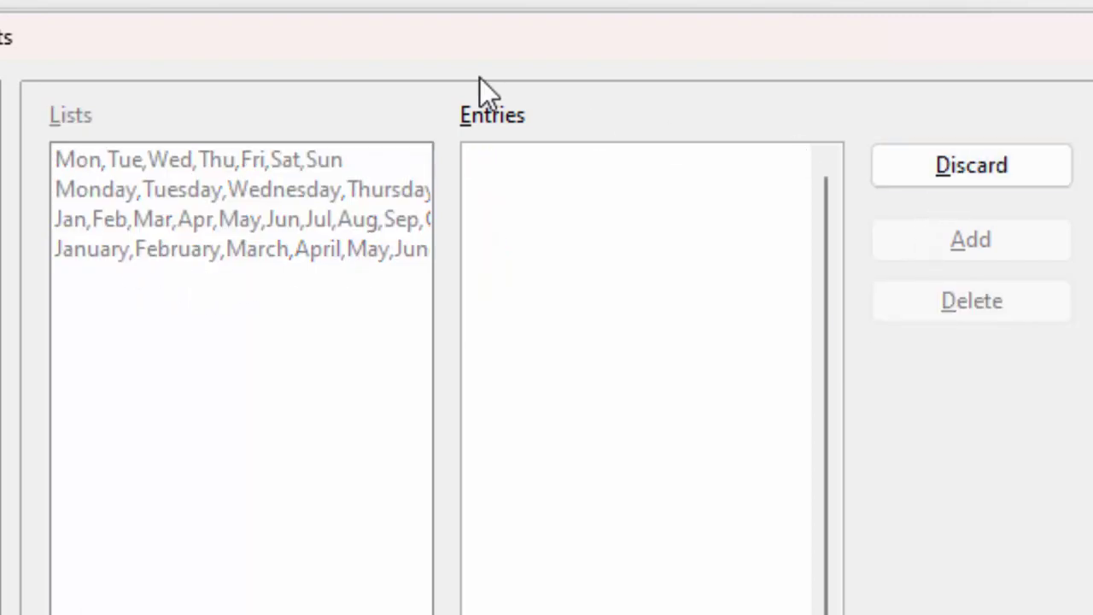
click(1010, 181)
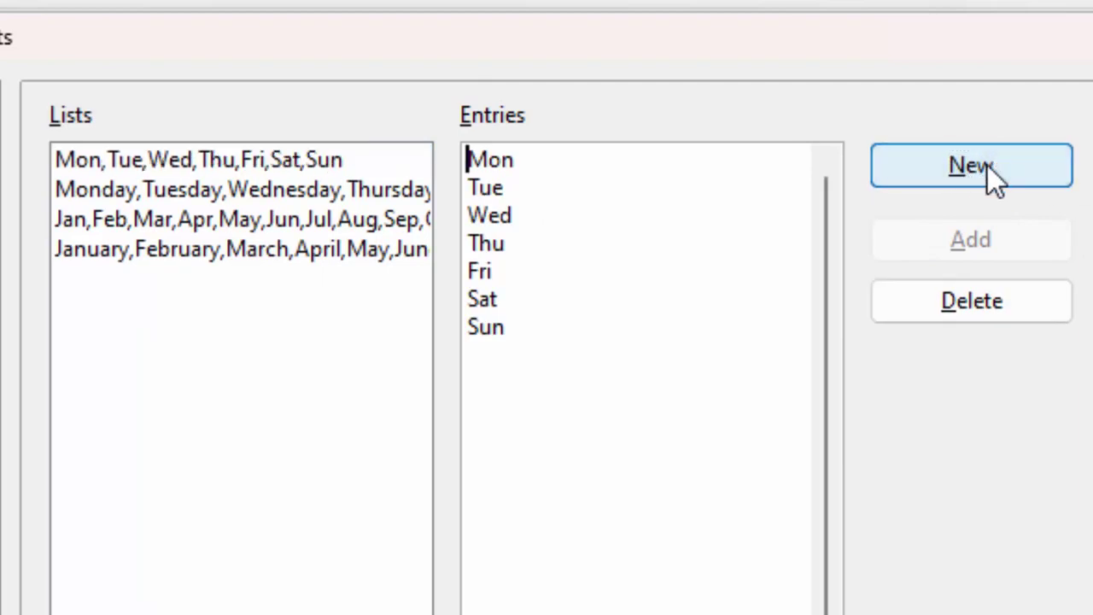
Start a new sort list with the entries City, Deoria, Gorakhpur and Delhi
click(987, 166)
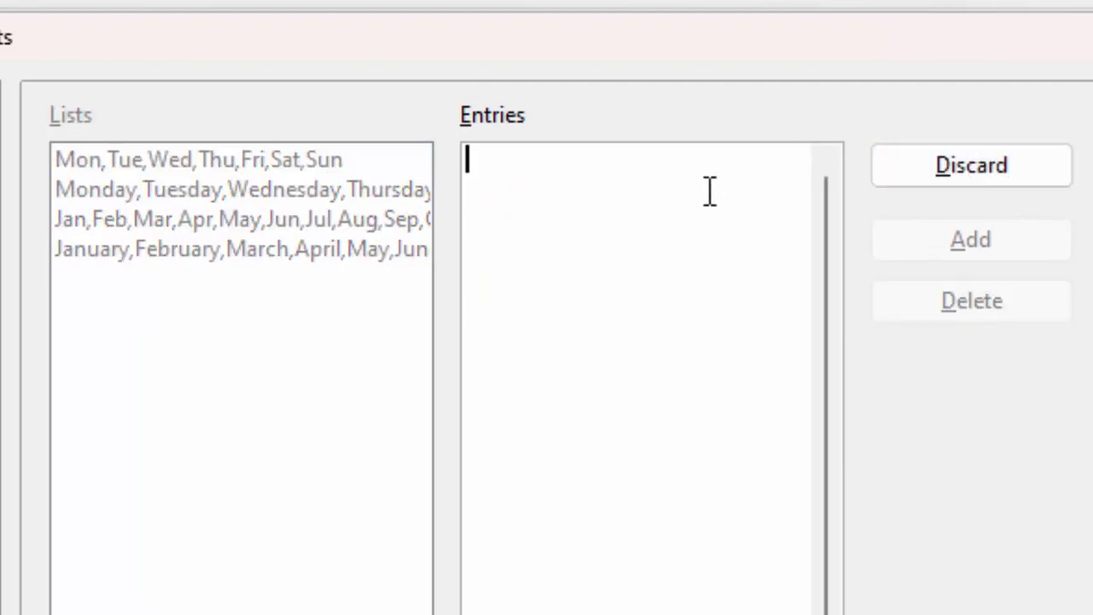
text(City )
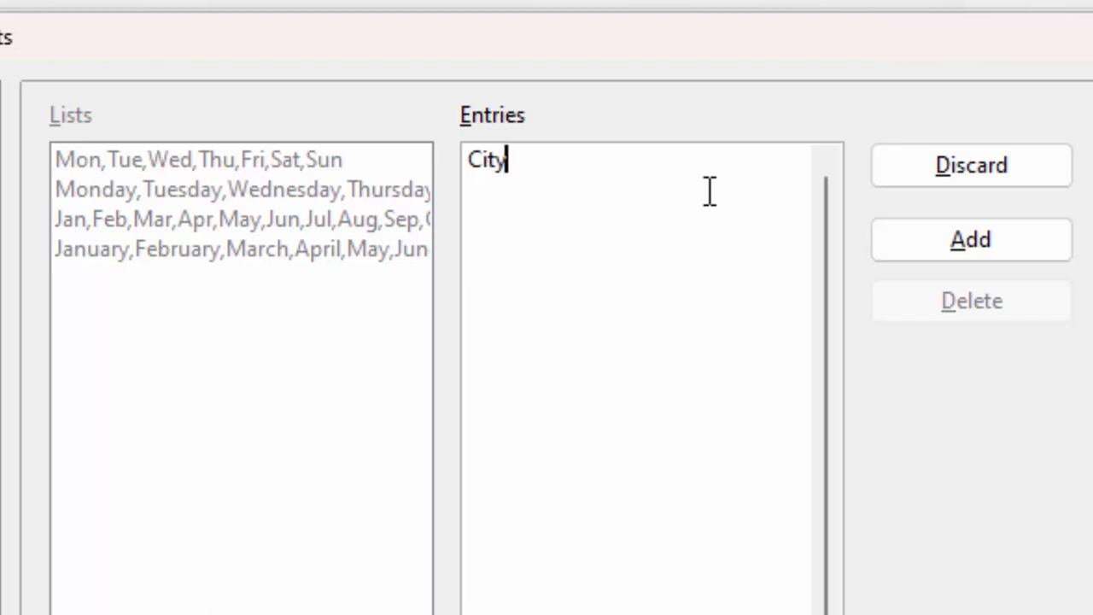
text(Deo)
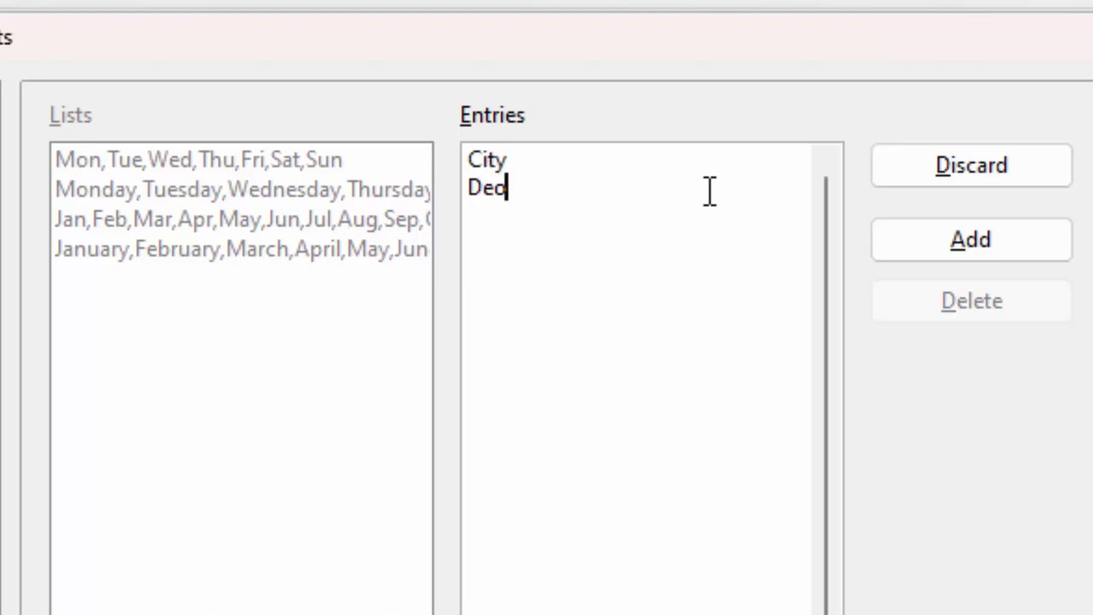
text(ria)
key(Return)
text(G)
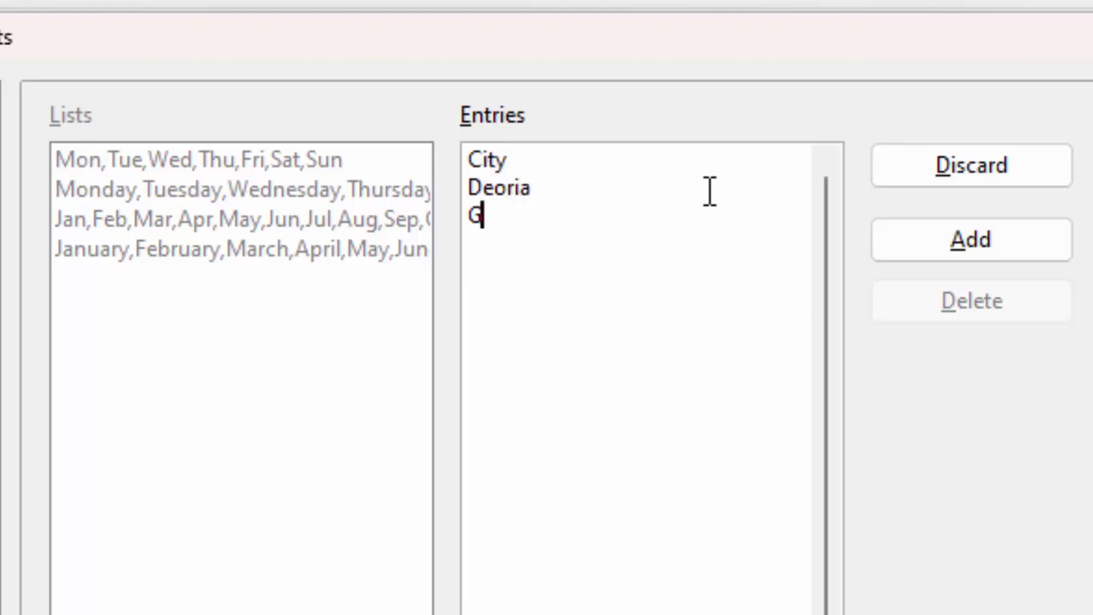
text(orakhpur)
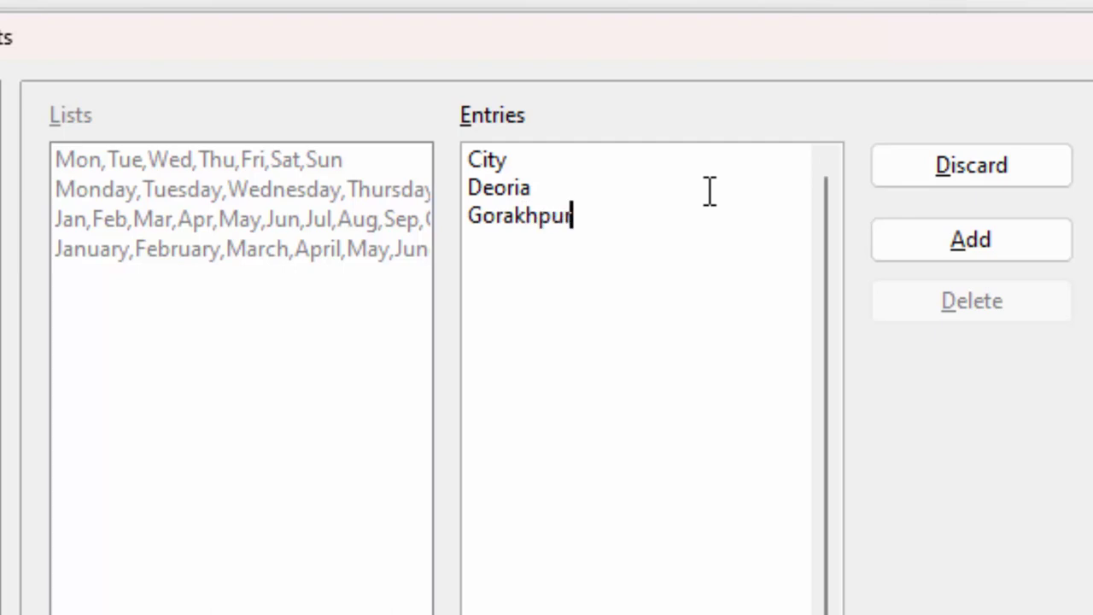
key(Return)
text(Delhi)
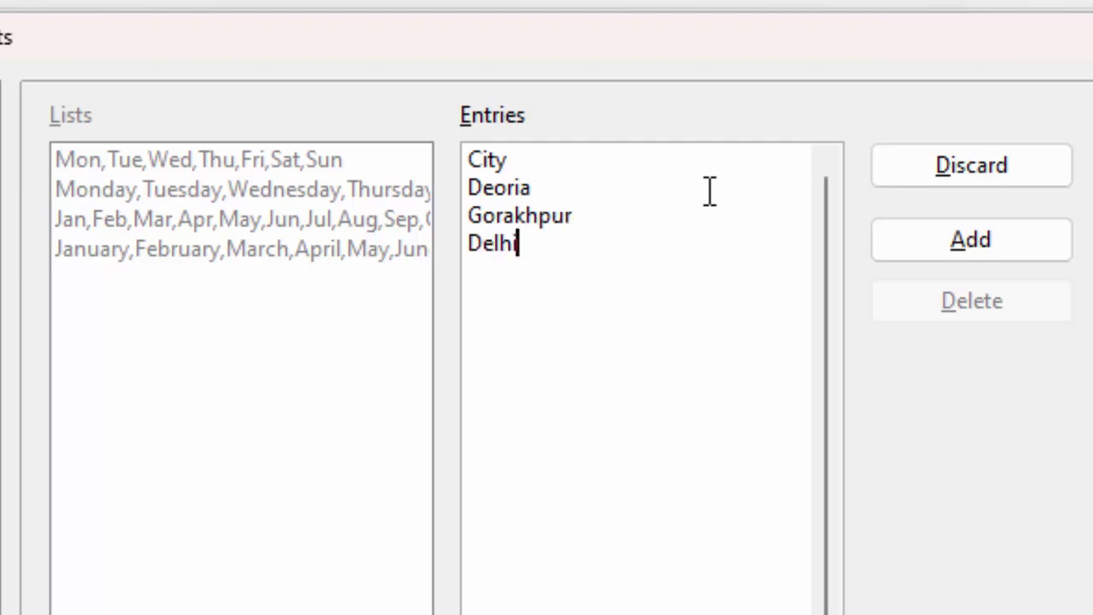
key(Return)
Add Dehradoon, Bangluru, Hyderabad and Lucknow as further list entries
text(D)
text(ehrad)
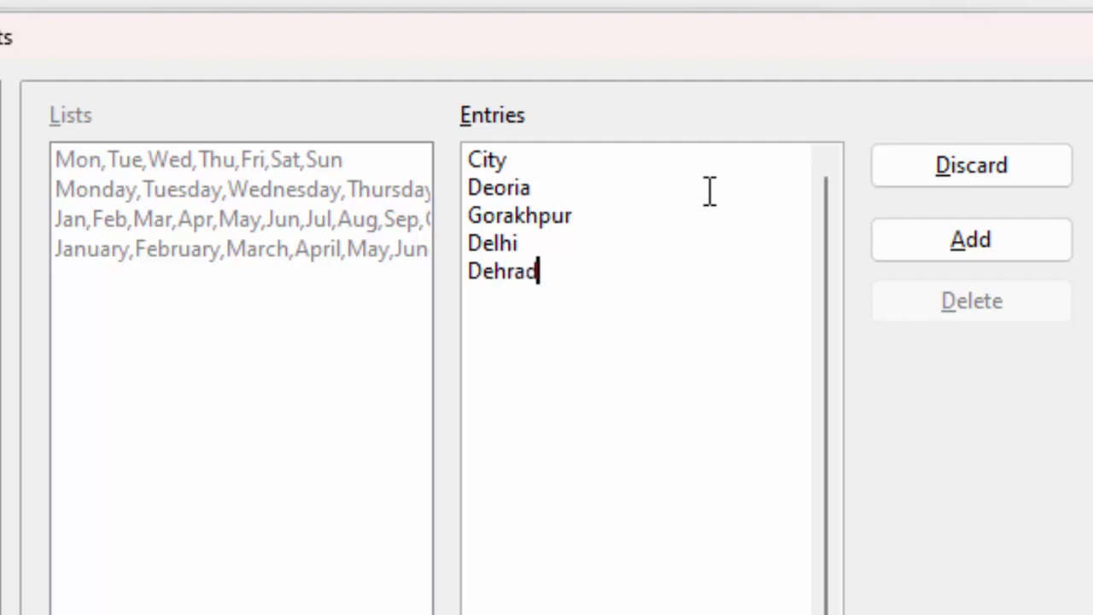
text(oon)
key(Return)
text(Ban)
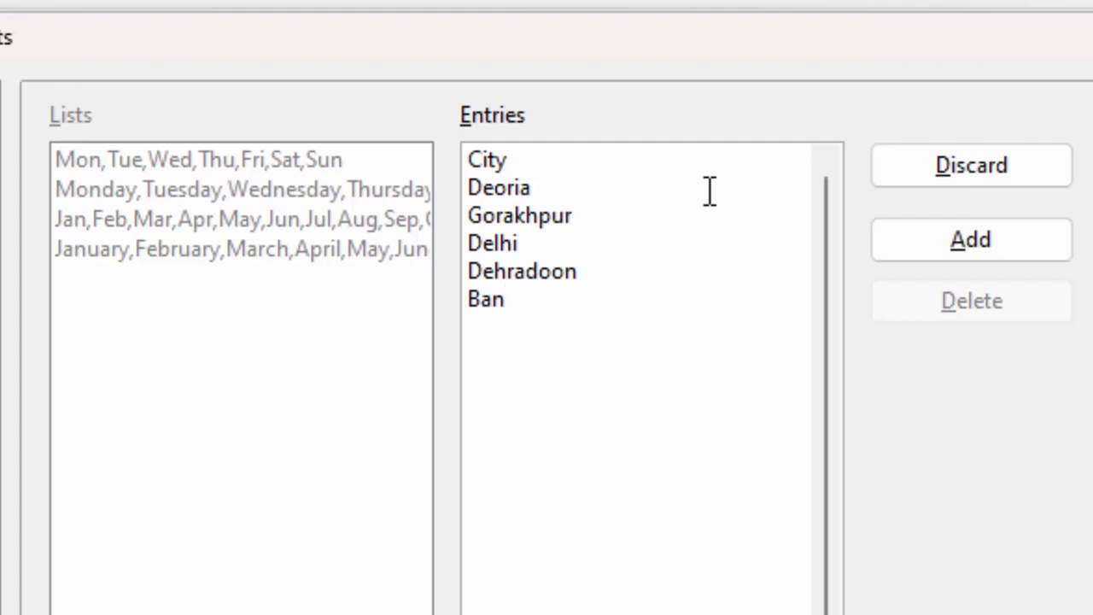
text(gluru)
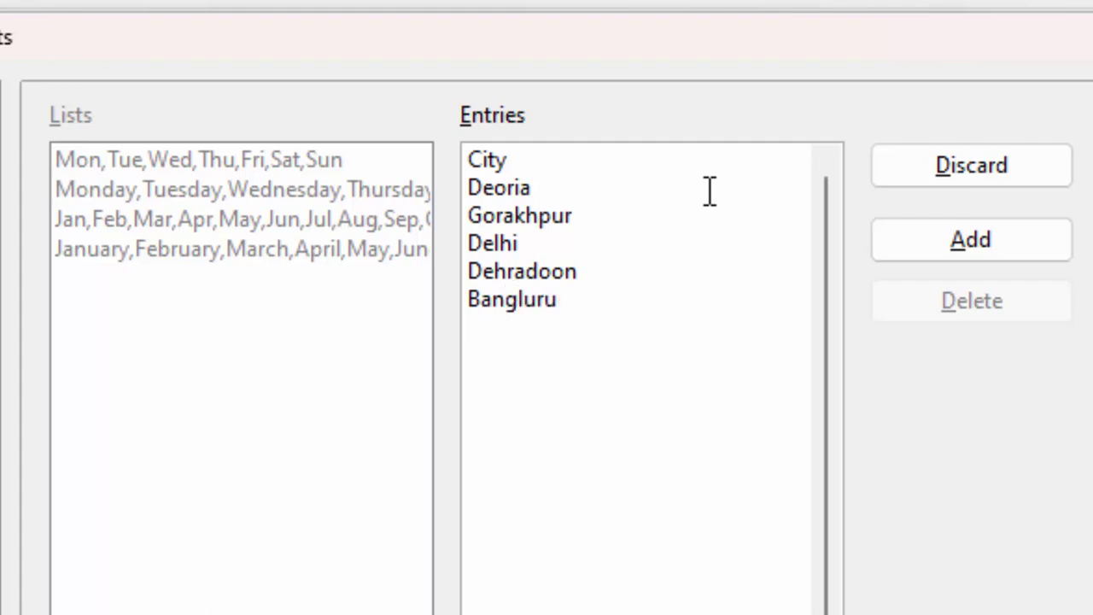
key(Return)
text(Hy)
text(deraba)
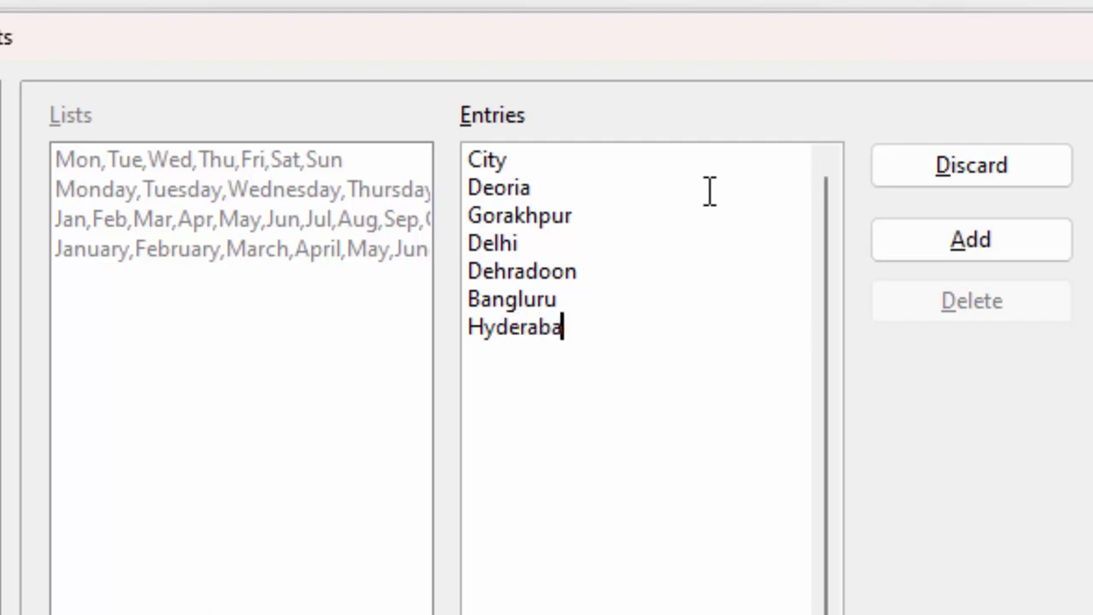
text(d)
key(Return)
text(Luckn)
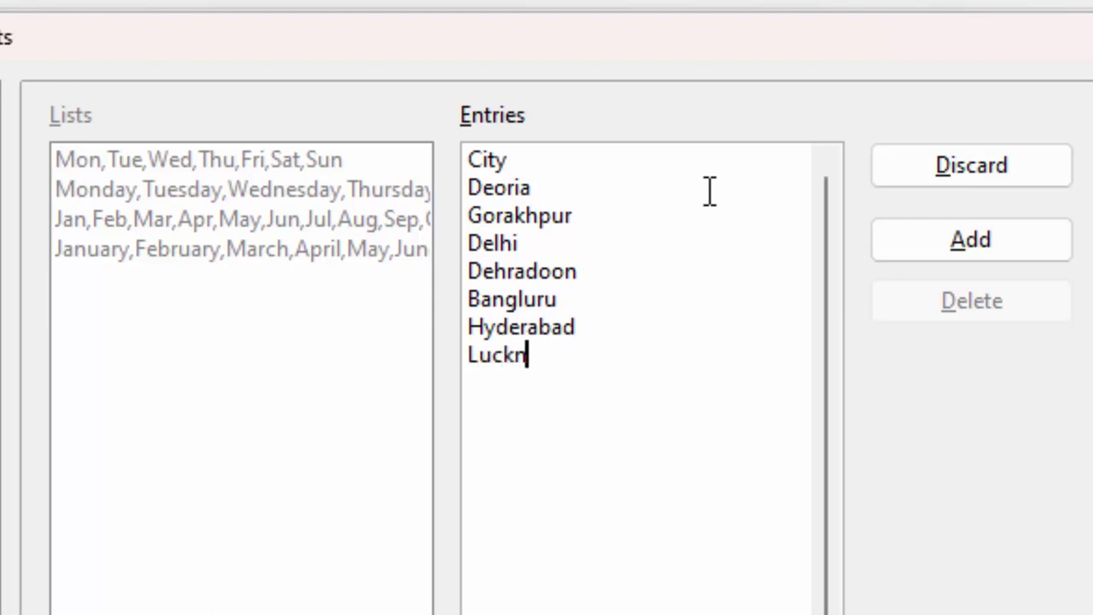
text(ow)
Save the city entries as a sort list and enter City in B2
click(924, 238)
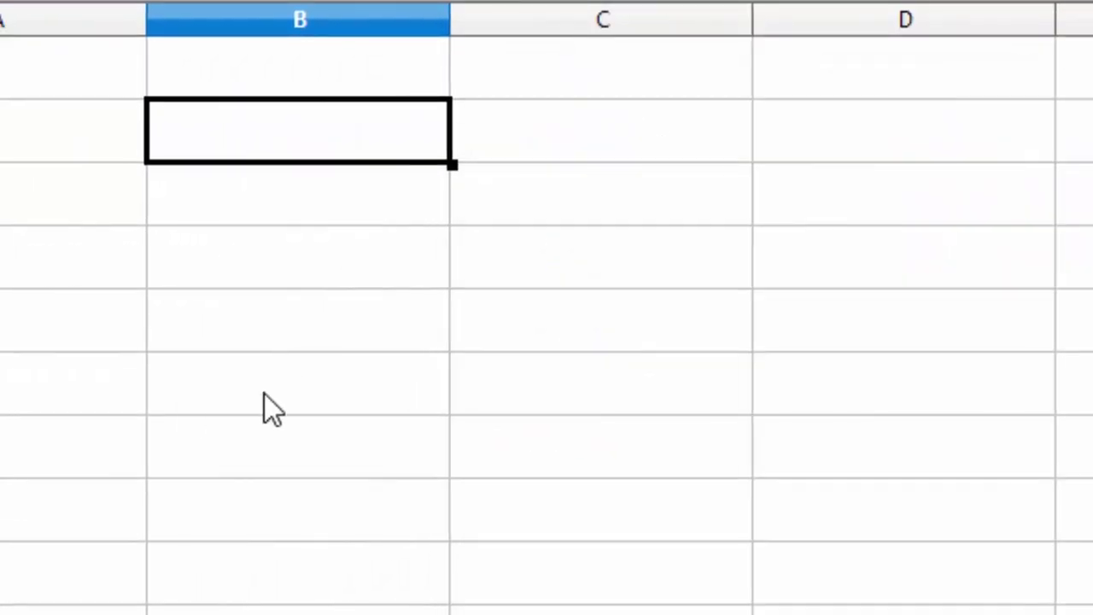
text(C)
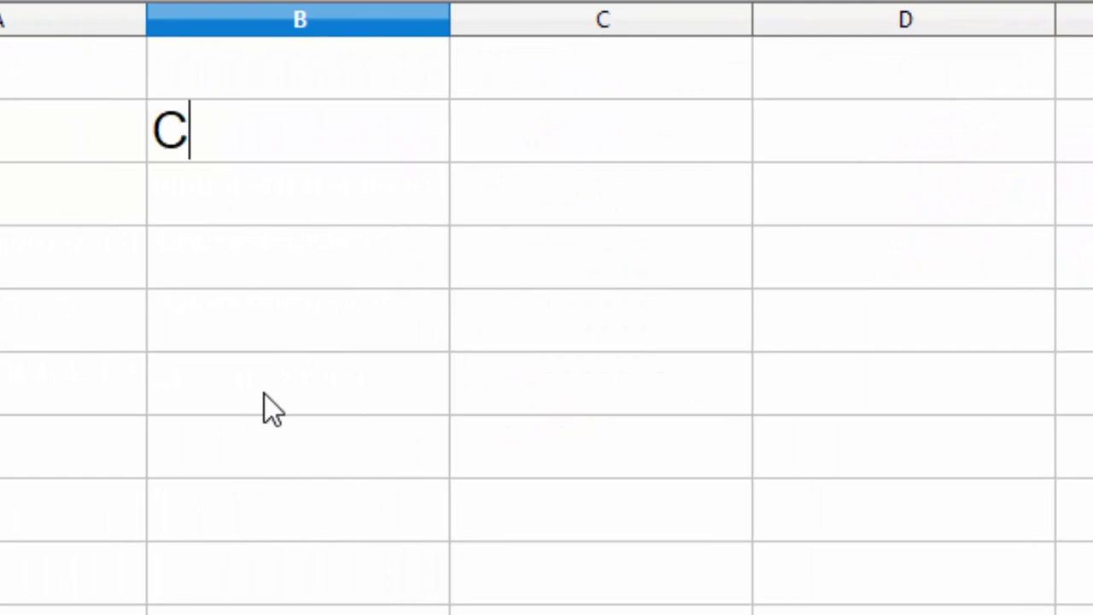
text(ity)
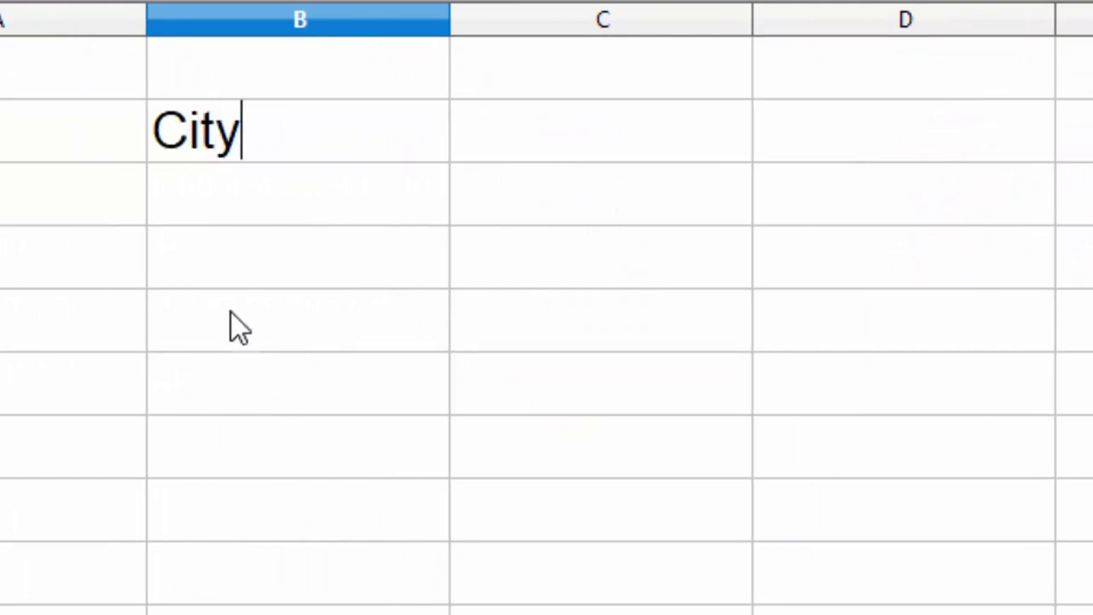
key(Return)
Auto-fill from B2 down to B9 so Deoria through Lucknow follow City
click(390, 154)
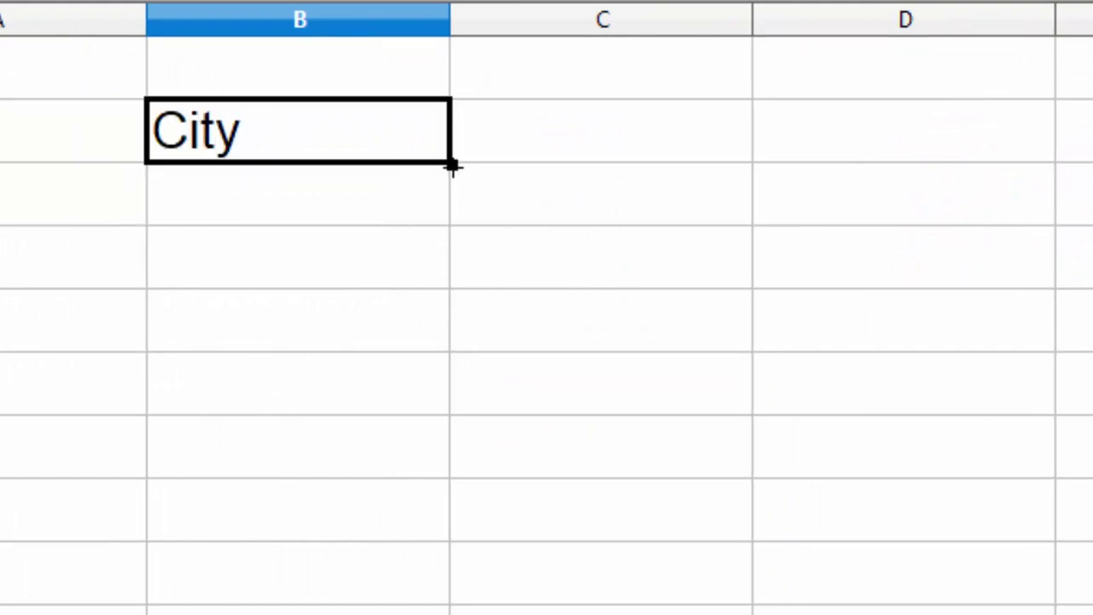
drag(451, 168, 463, 466)
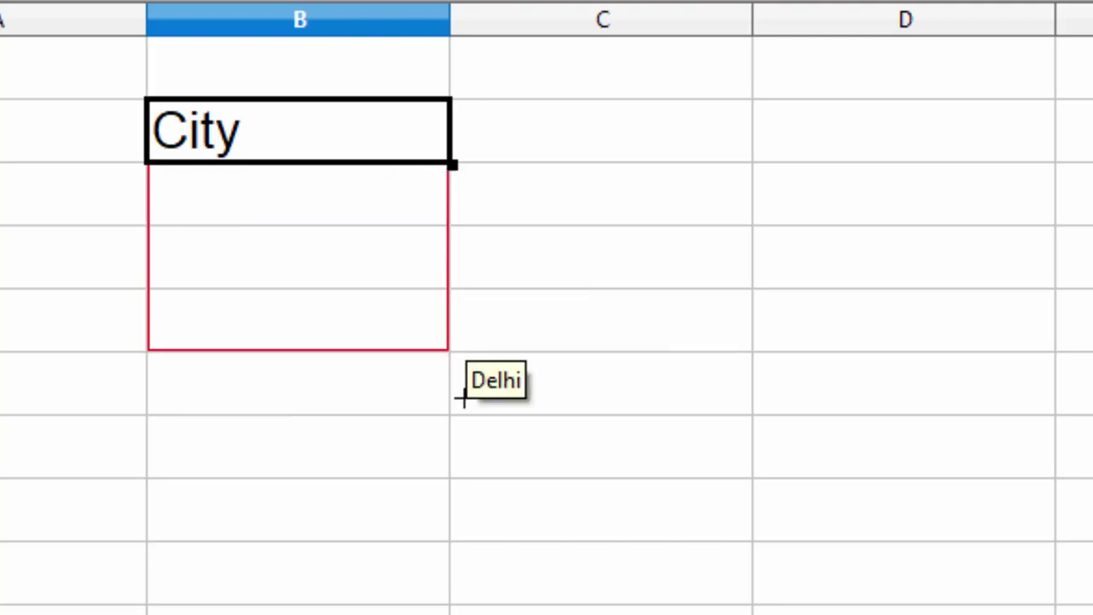
drag(427, 428, 432, 487)
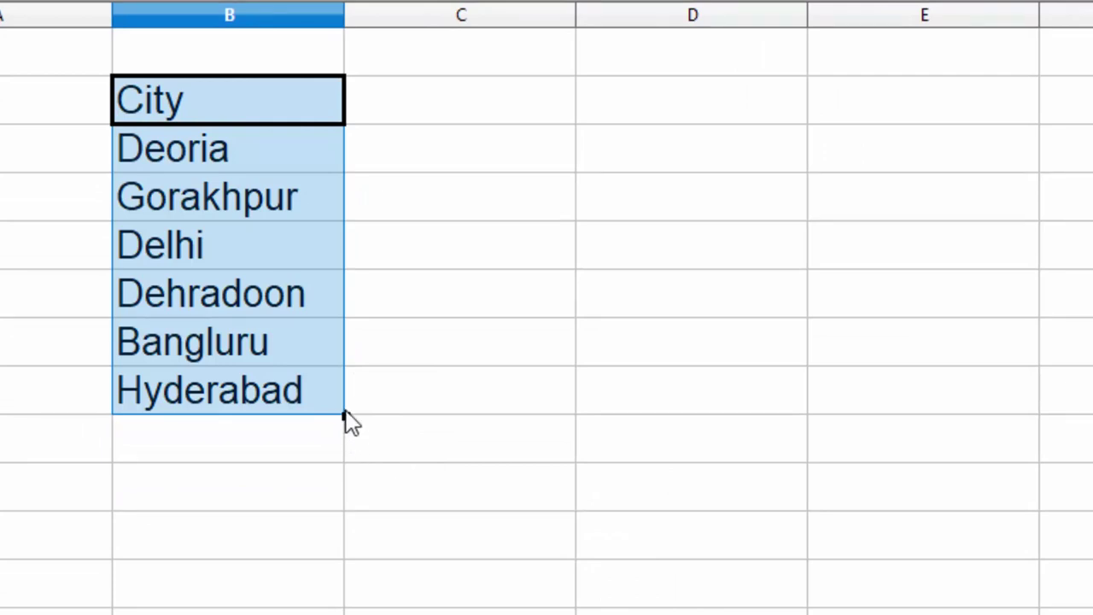
drag(345, 414, 344, 464)
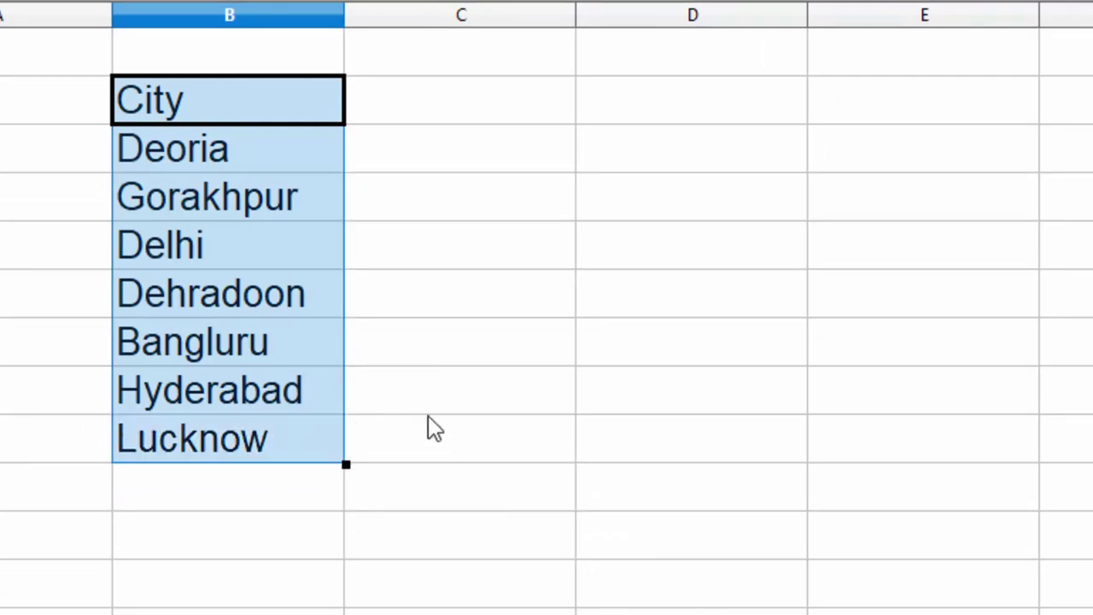
click(674, 87)
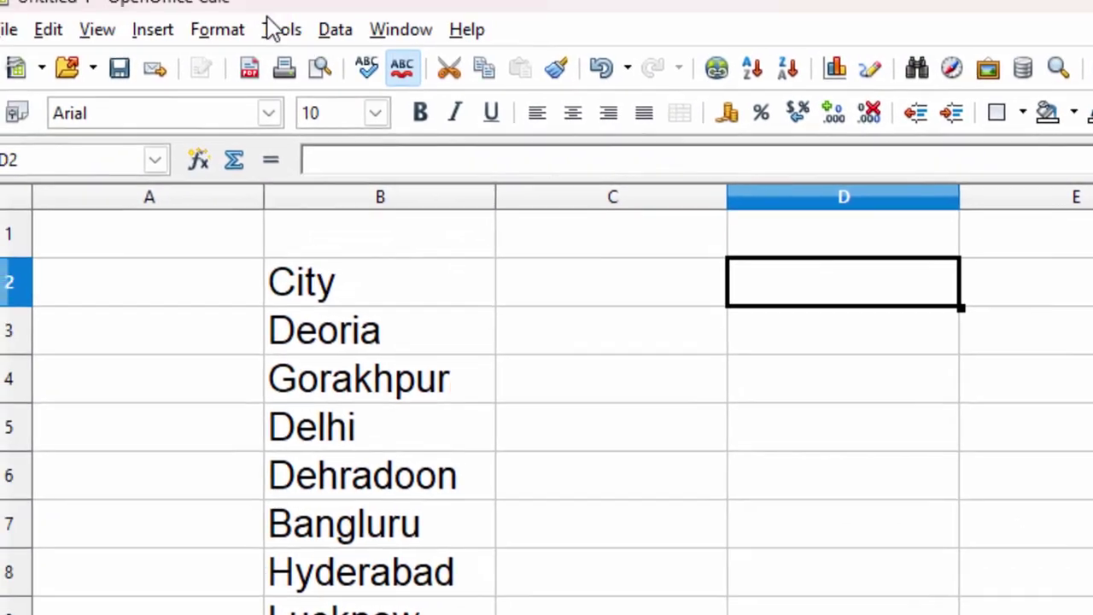
In Options > Sort Lists, start a new list with Name, Ram and Shyam
click(277, 29)
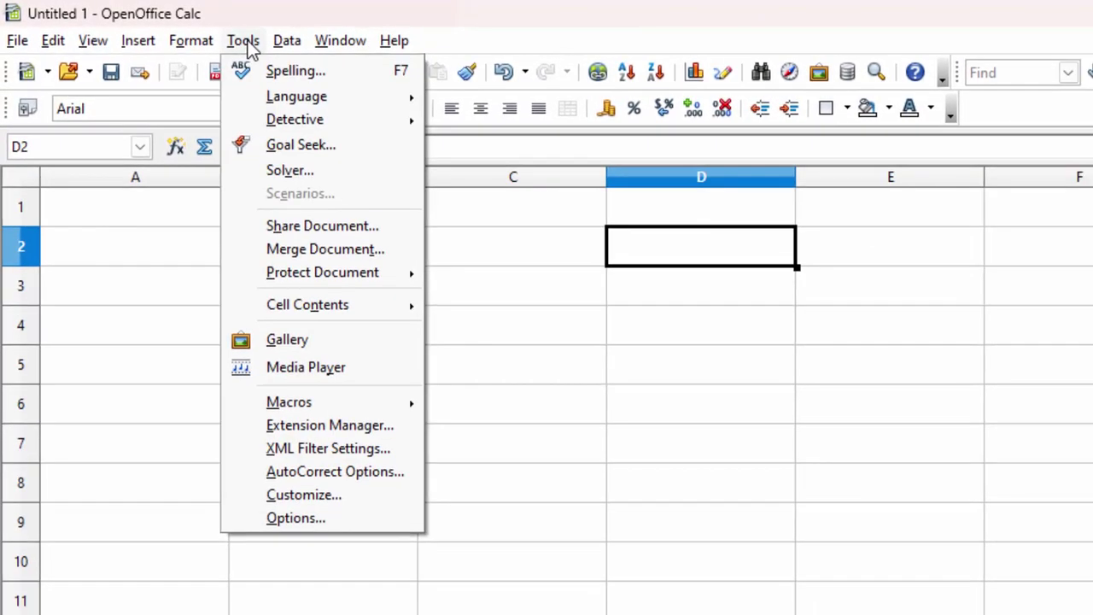
click(304, 515)
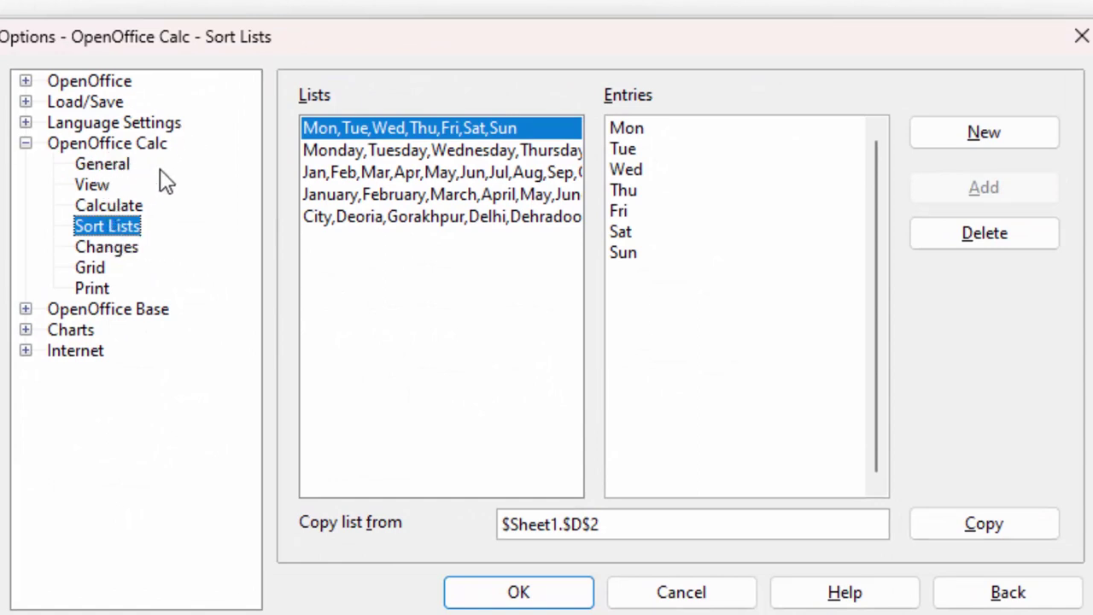
click(915, 143)
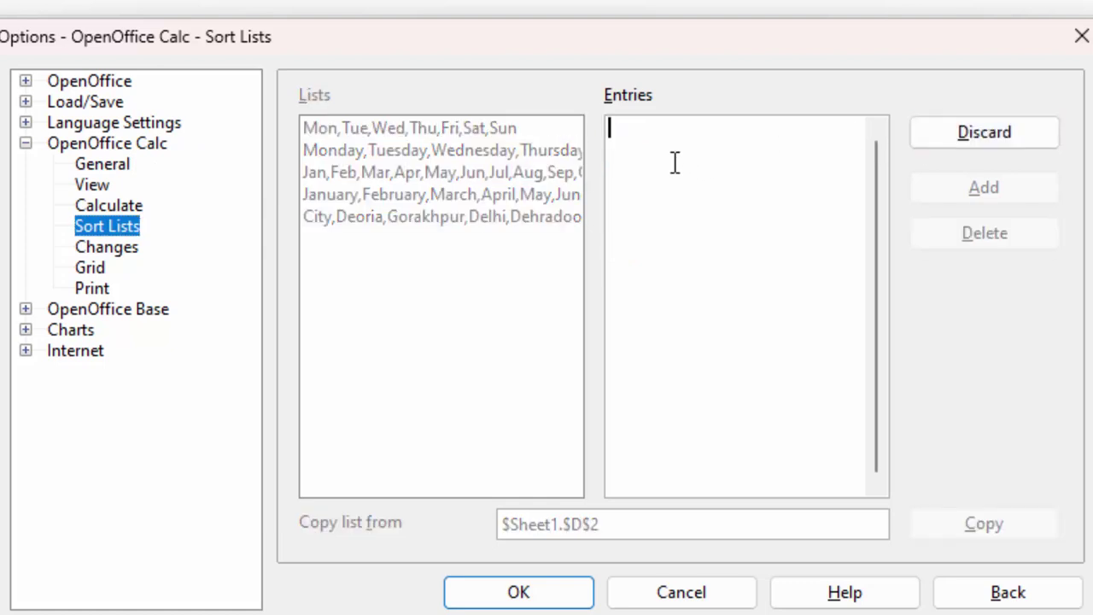
text(Name)
key(Return)
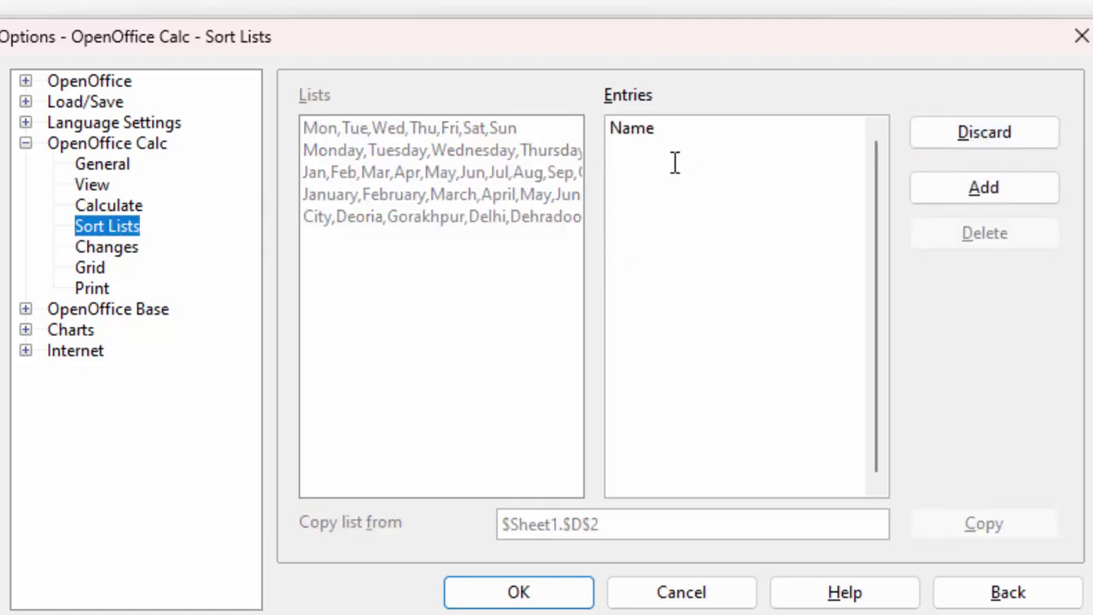
text(Ram)
key(Return)
text(S)
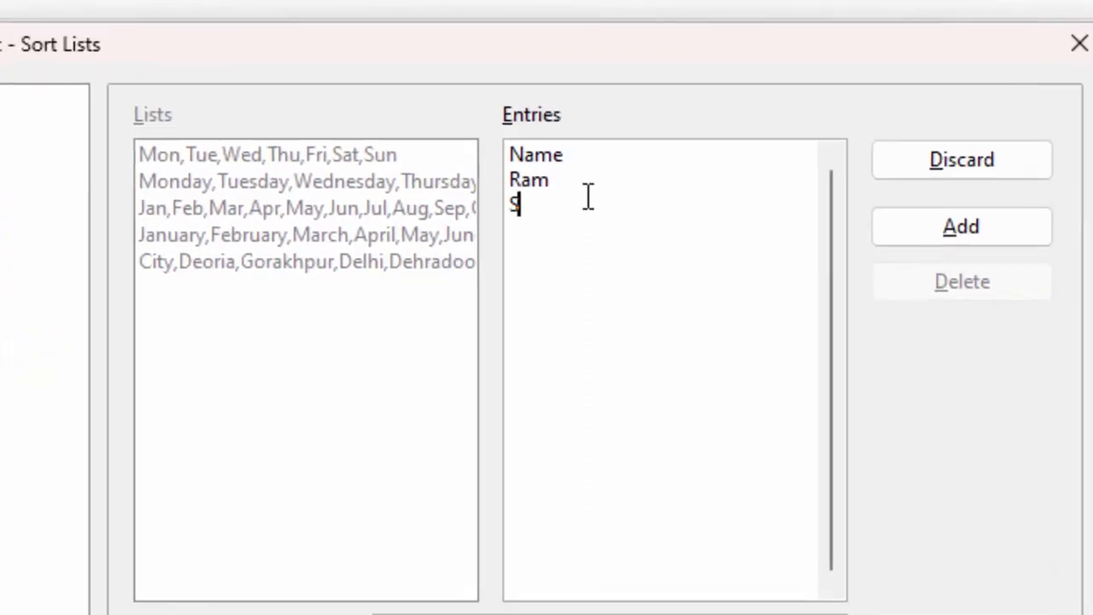
text(hy)
text(am)
key(Return)
Add Sachin, Raju, Lokesh, Suresh and Mahesh as further list entries
text(S)
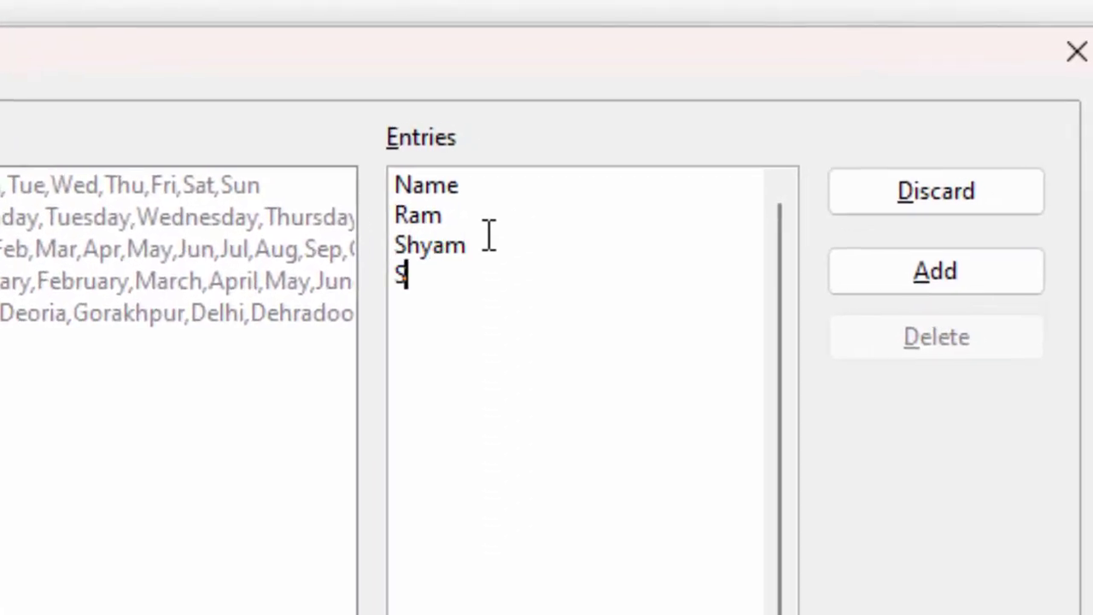
text(achin)
key(Return)
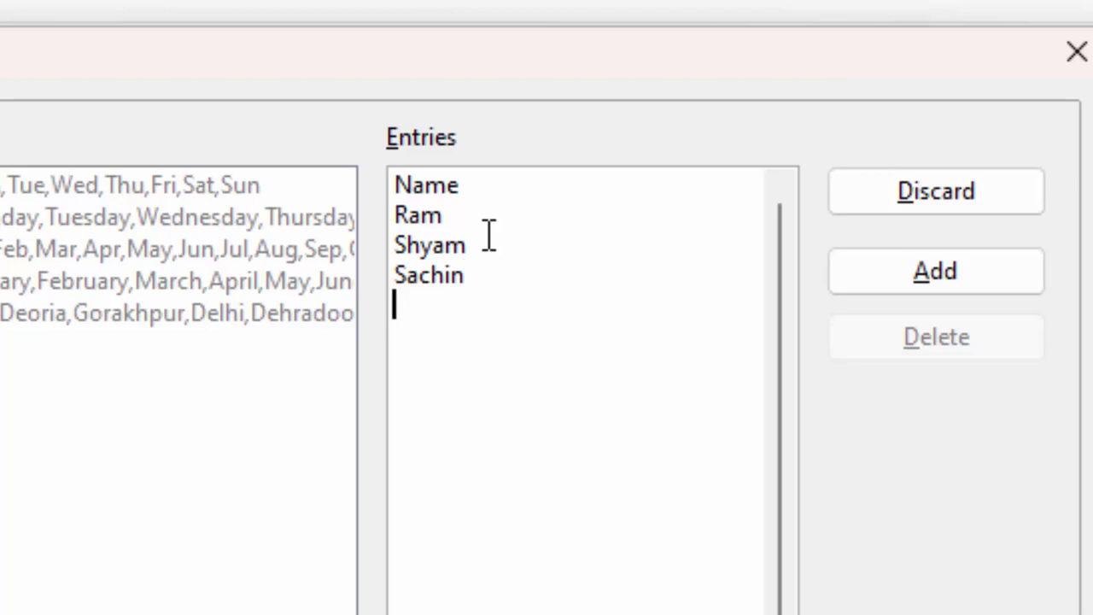
text(Raju)
key(Return)
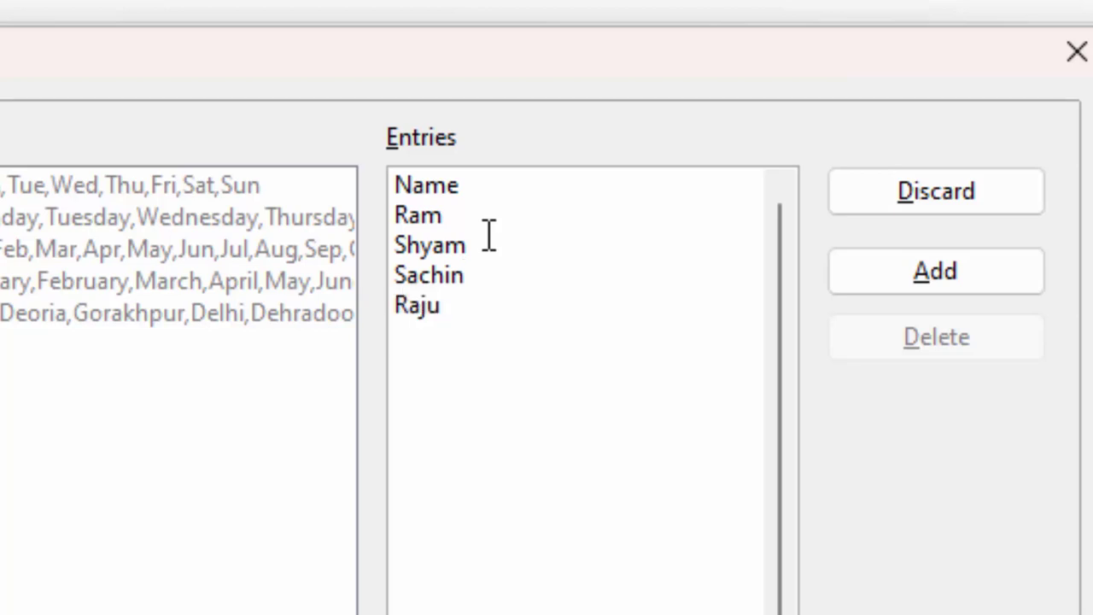
text(Lokesh)
key(Return)
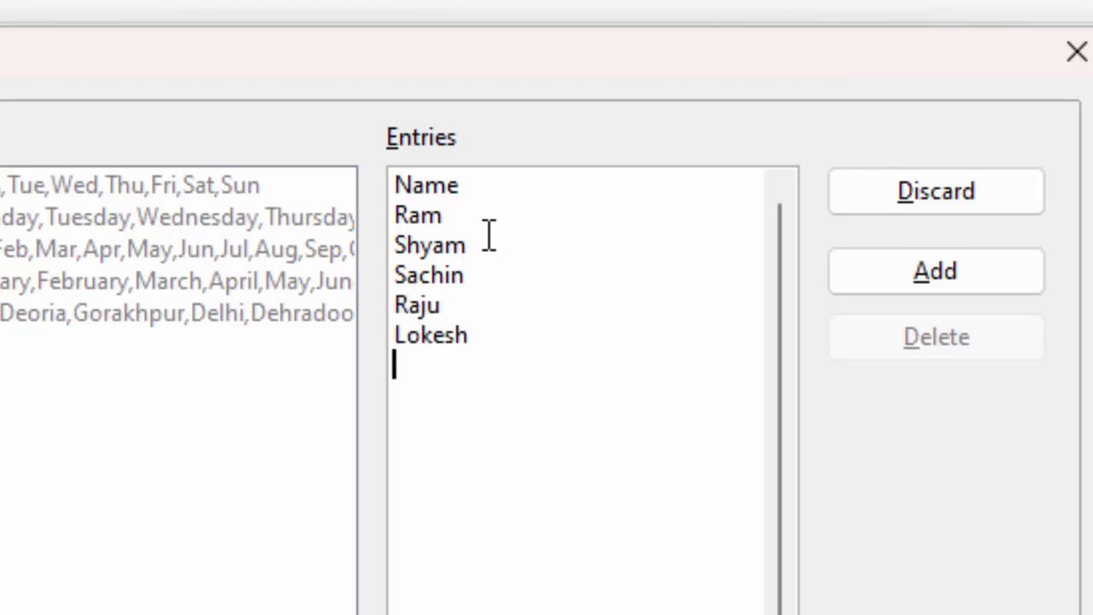
text(Suresh)
key(Return)
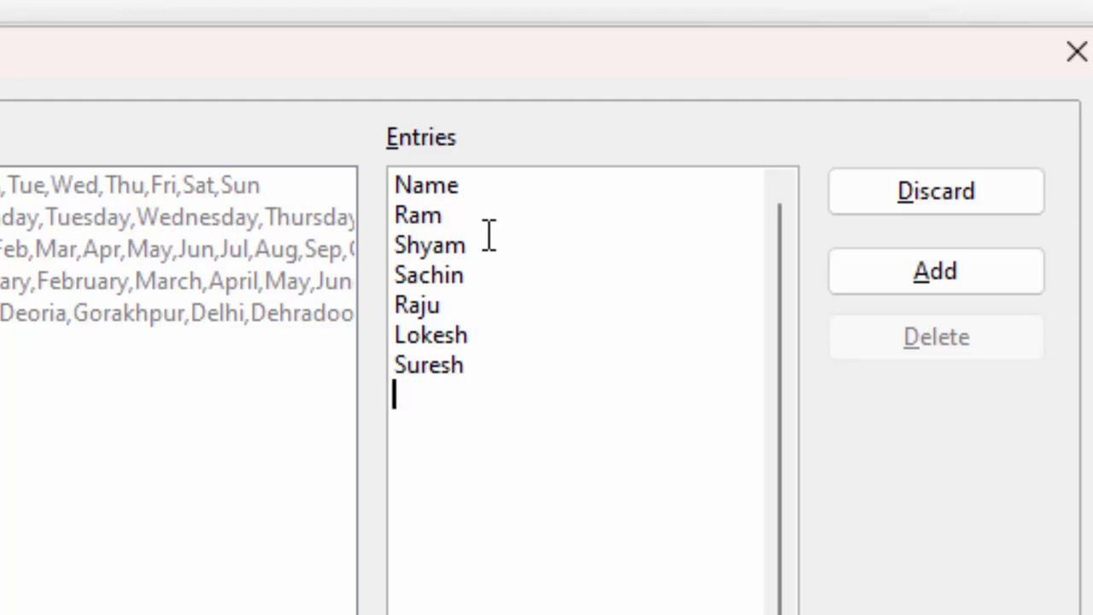
text(Mm)
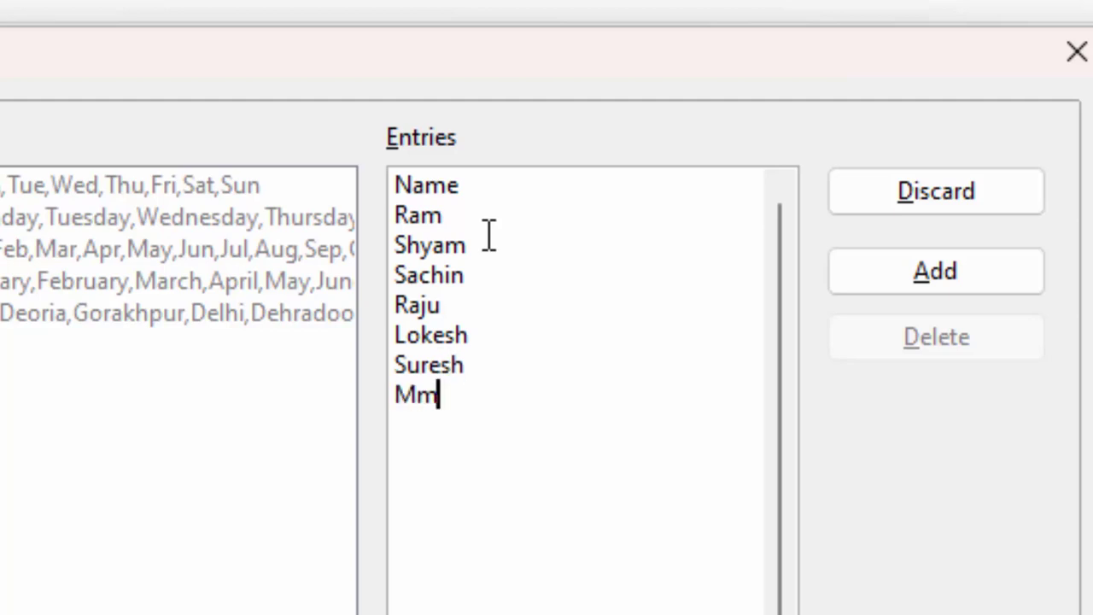
key(BackSpace)
text(ahes)
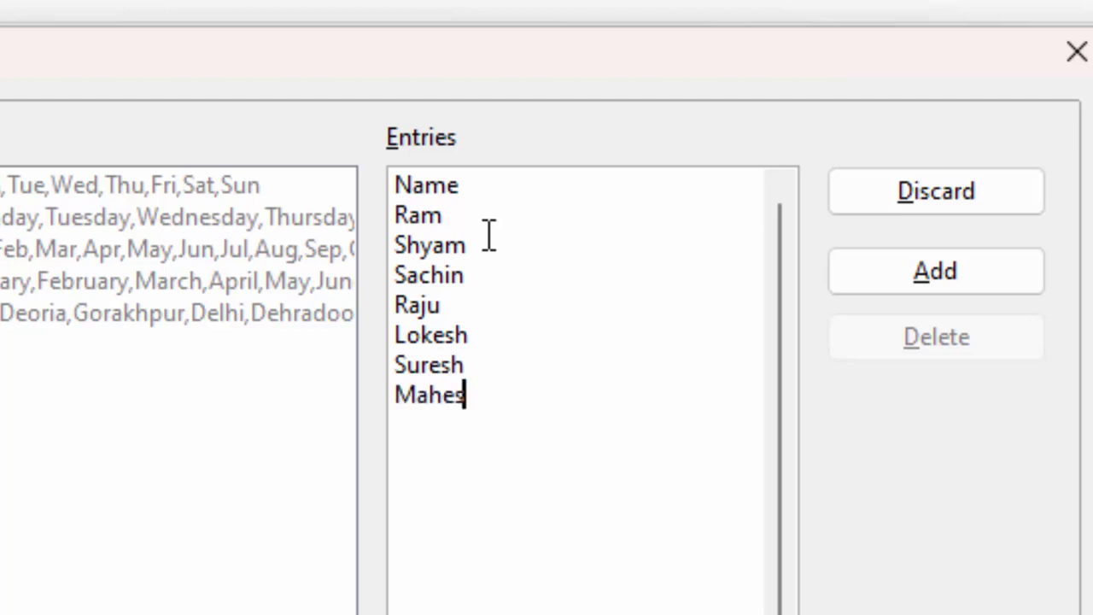
text(h)
Save the name entries as a sort list, close Options, and enter Name in D2
click(889, 281)
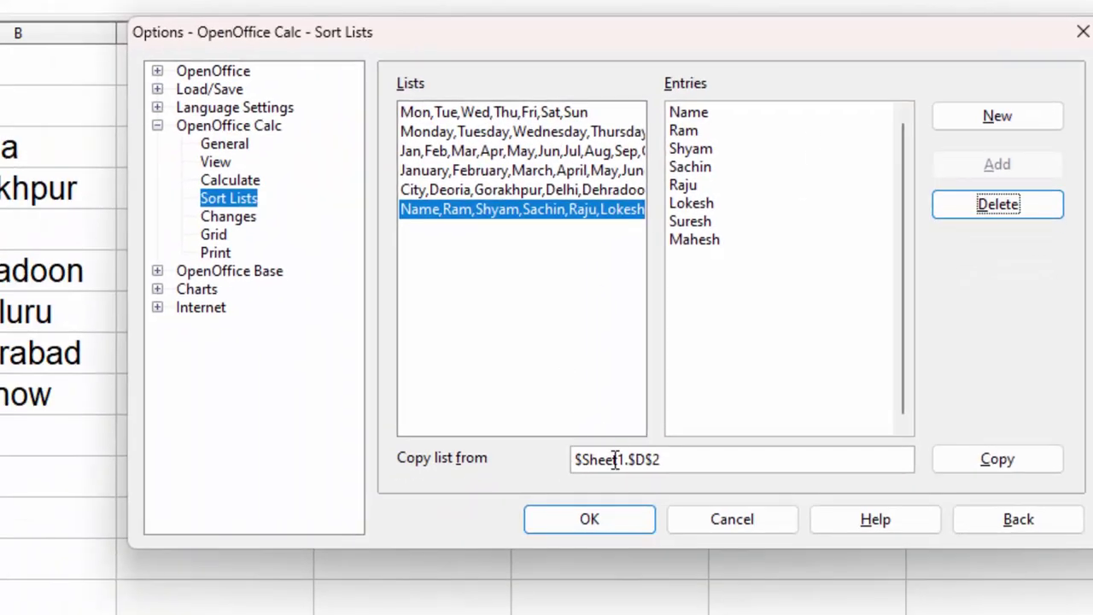
click(607, 524)
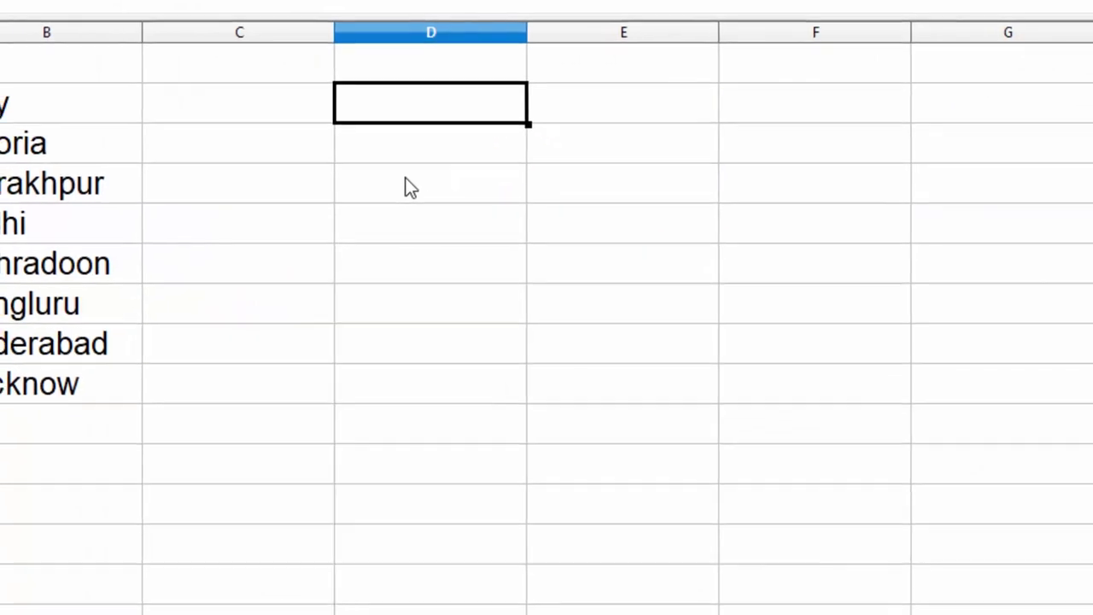
text(Name)
key(Return)
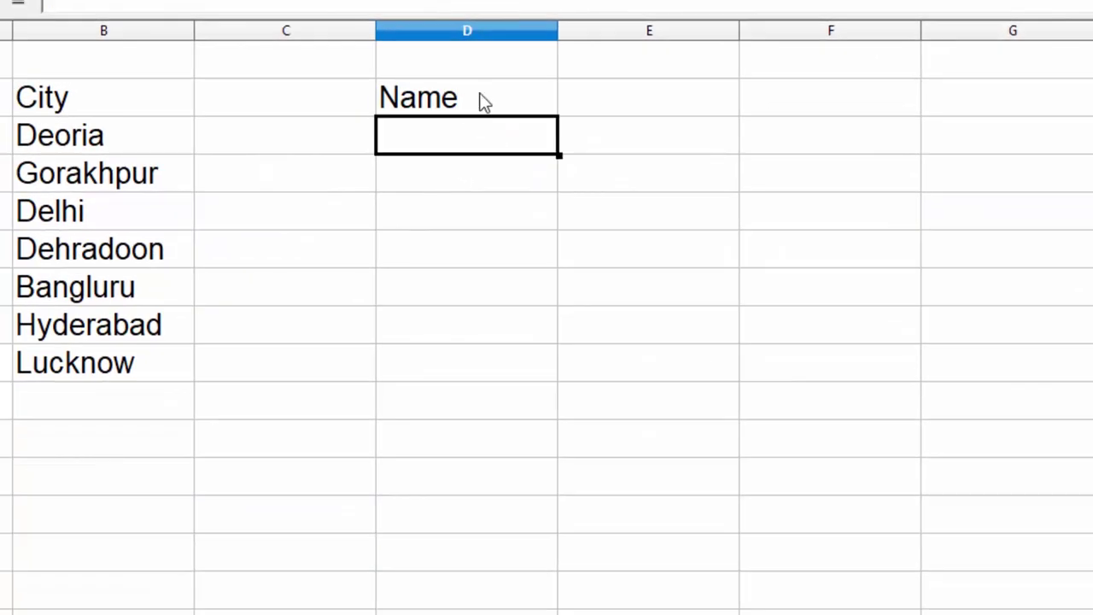
Auto-fill D2 down to D9 with the names through Mahesh, then bring up the Start menu
click(525, 102)
drag(557, 120, 557, 383)
click(609, 304)
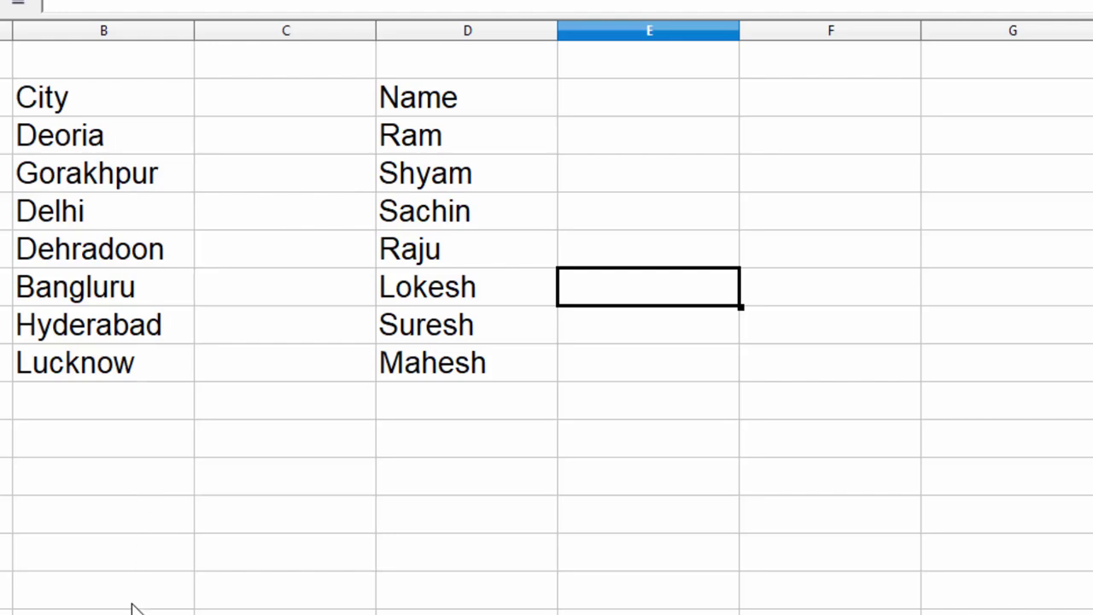
key(super)
Search 'lib' to launch LibreOffice Calc and cancel the default file format prompt
text(li)
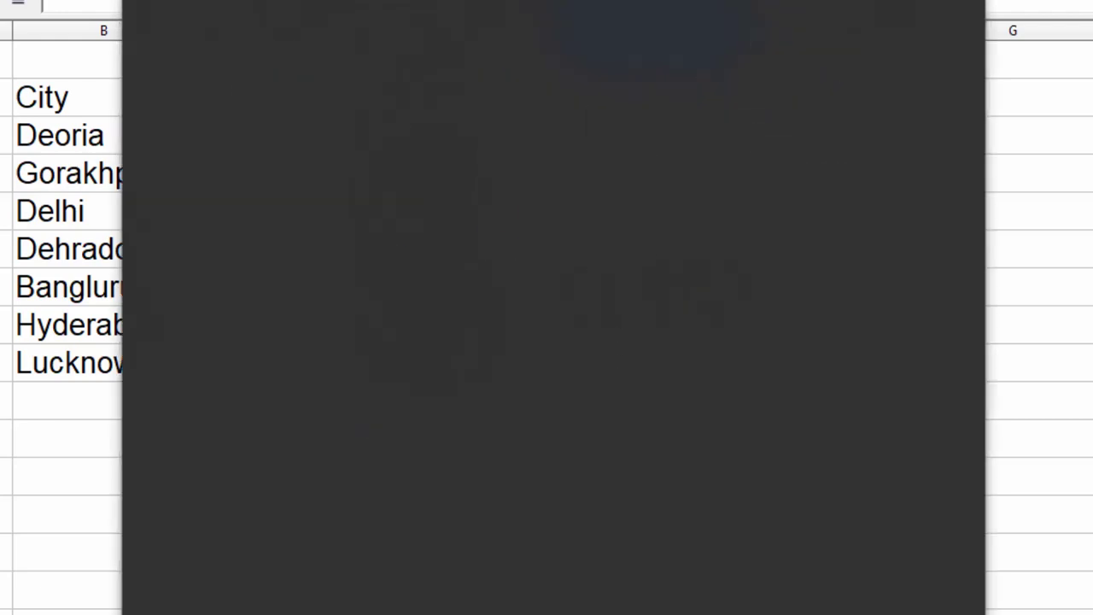
text(b)
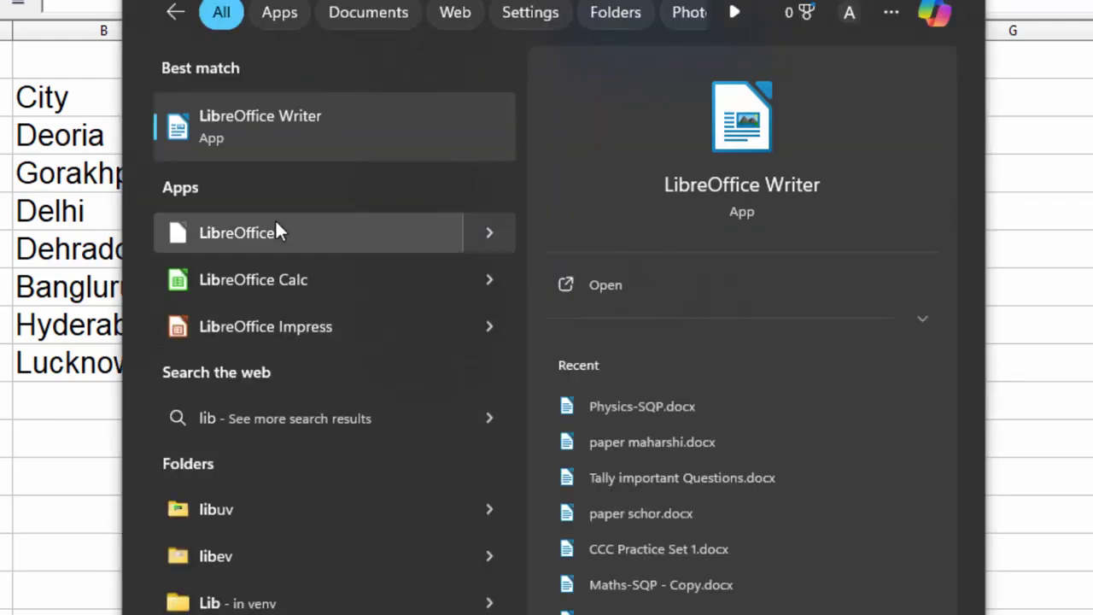
click(296, 274)
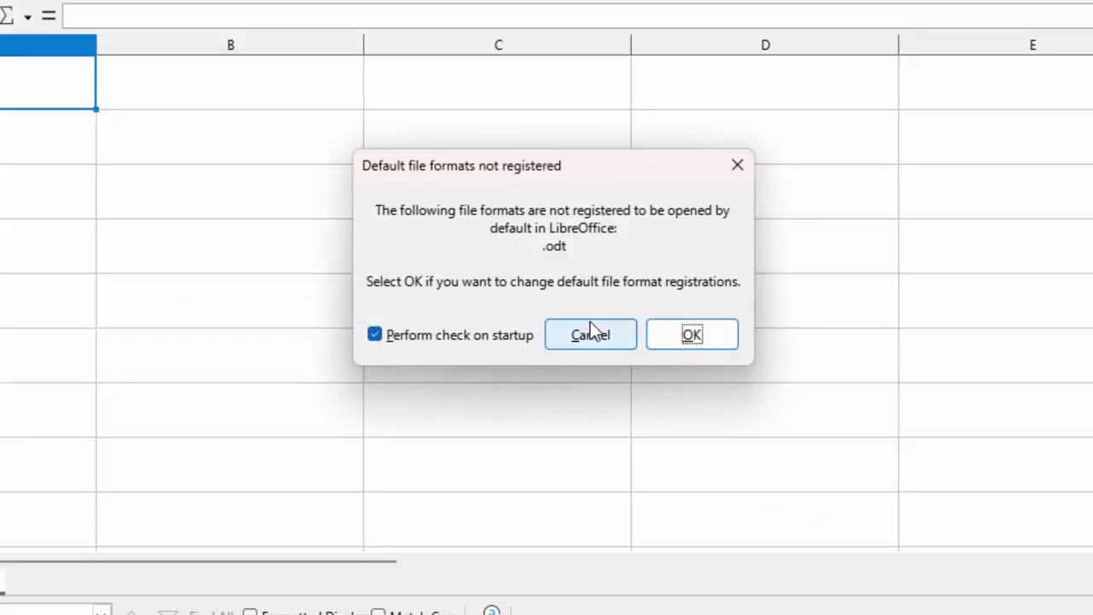
click(591, 333)
Select B2 and go to Tools > Options > LibreOffice Calc > Sort Lists
click(145, 149)
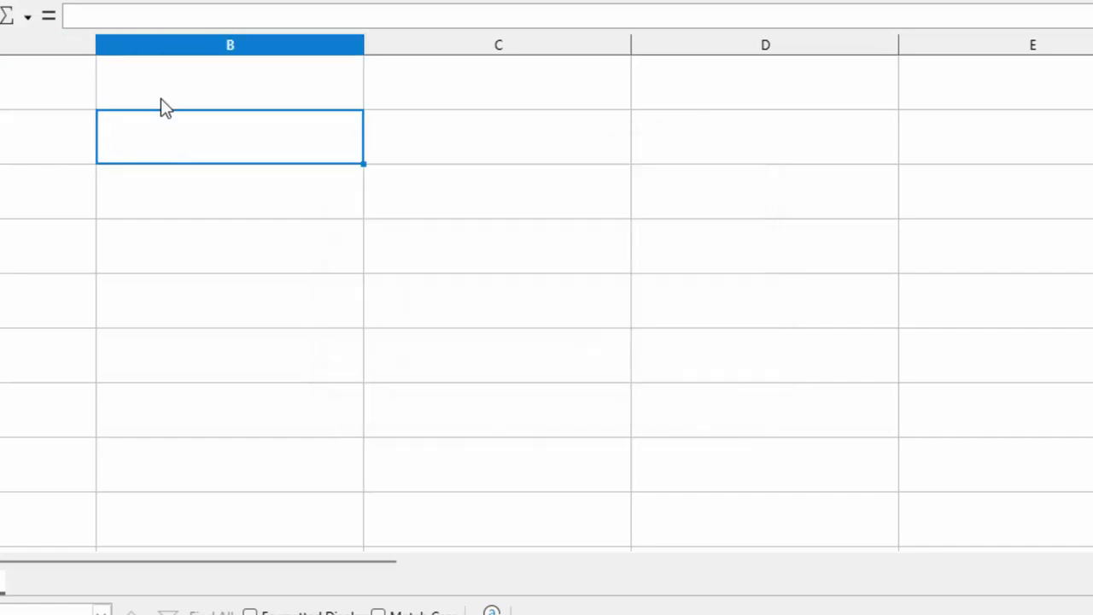
click(205, 13)
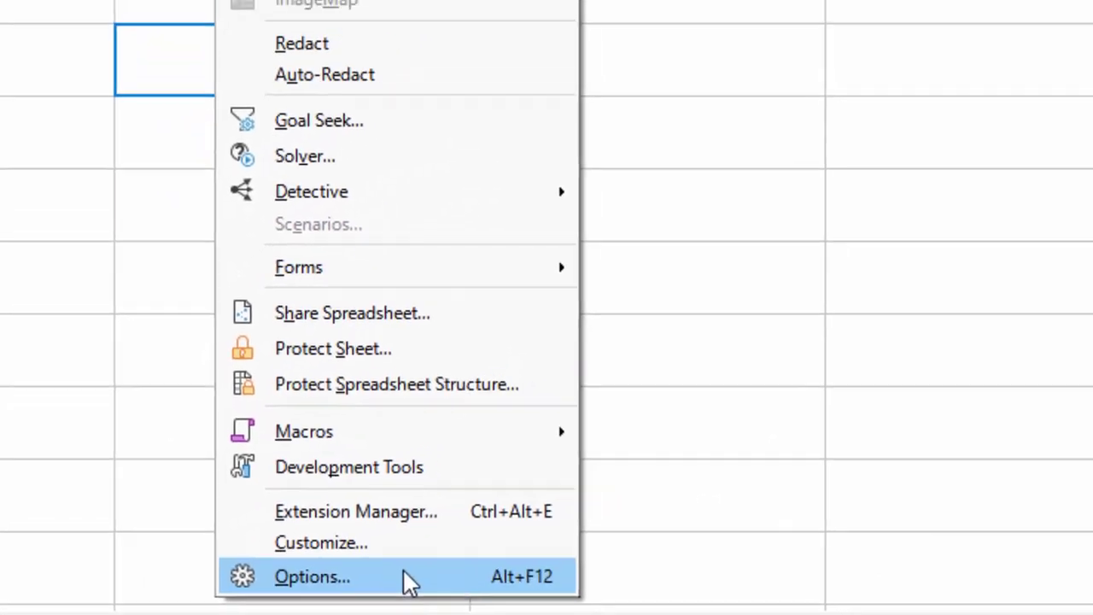
click(461, 551)
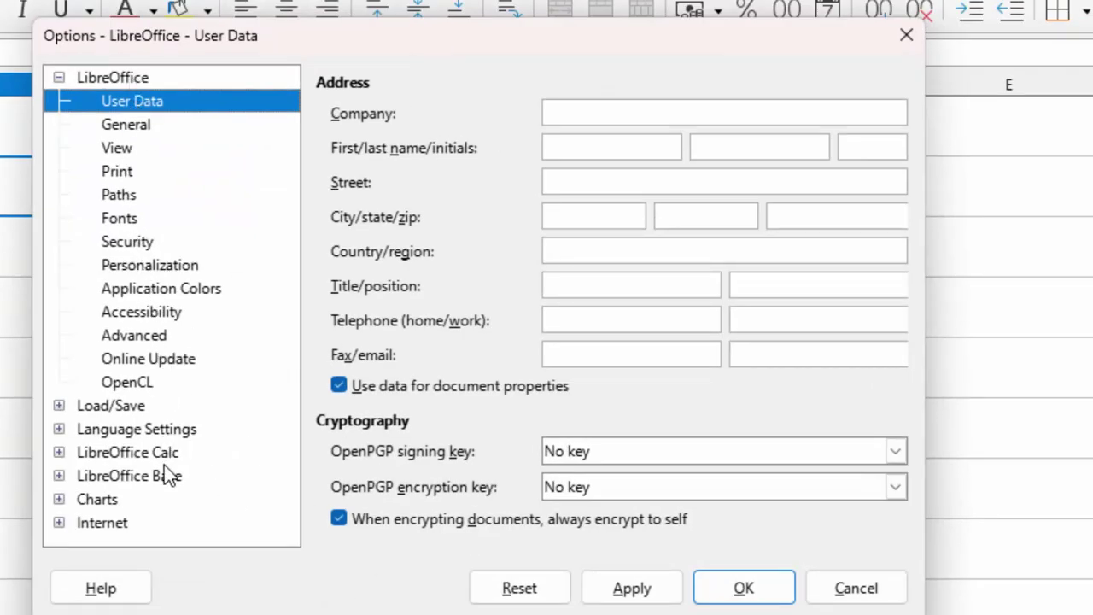
click(126, 458)
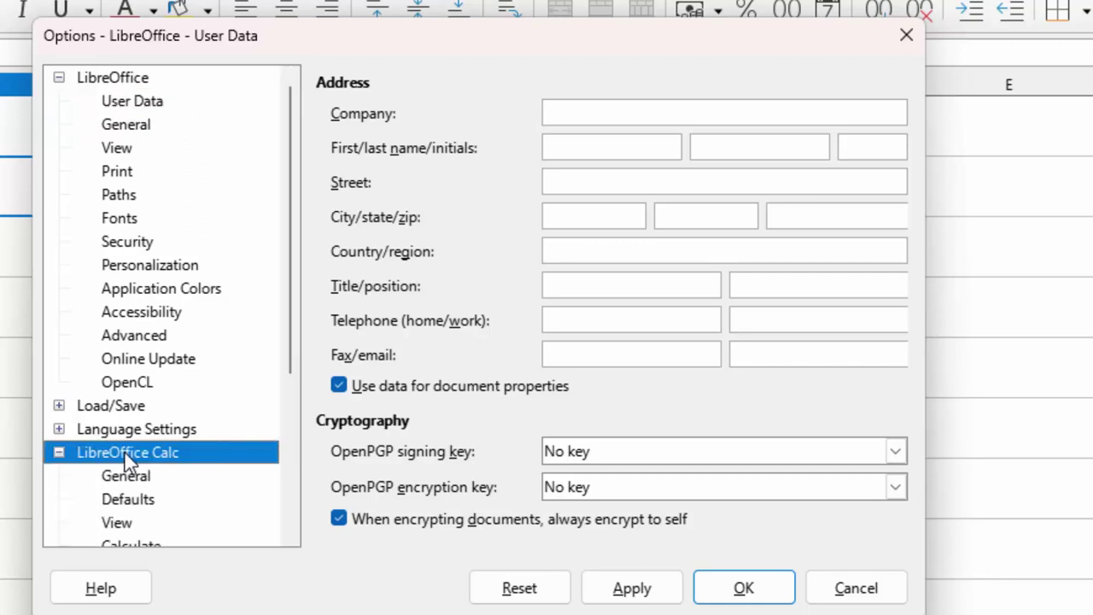
click(125, 457)
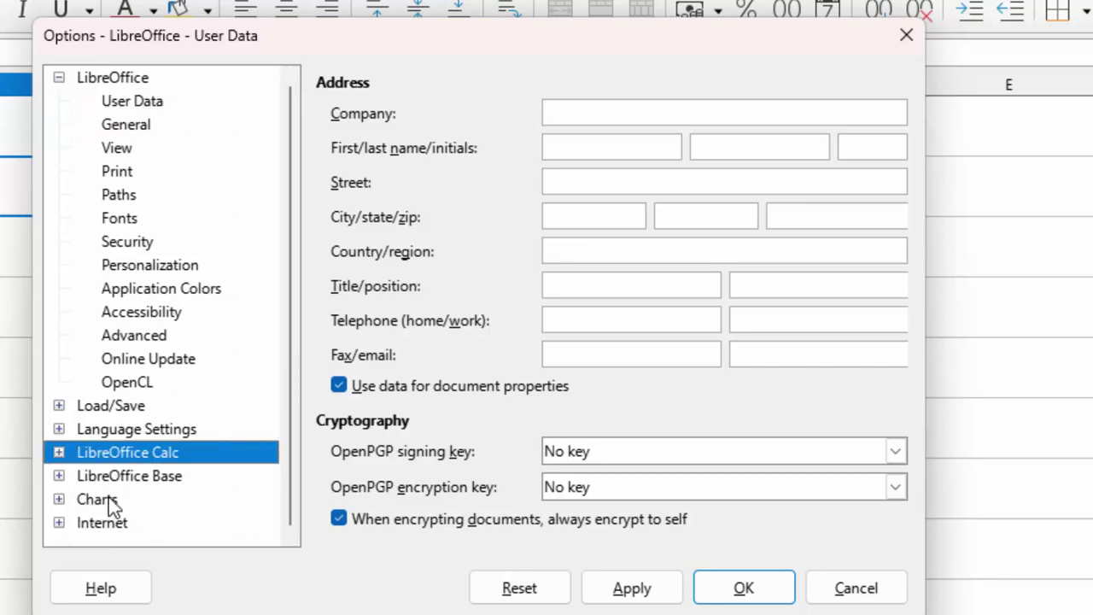
click(58, 454)
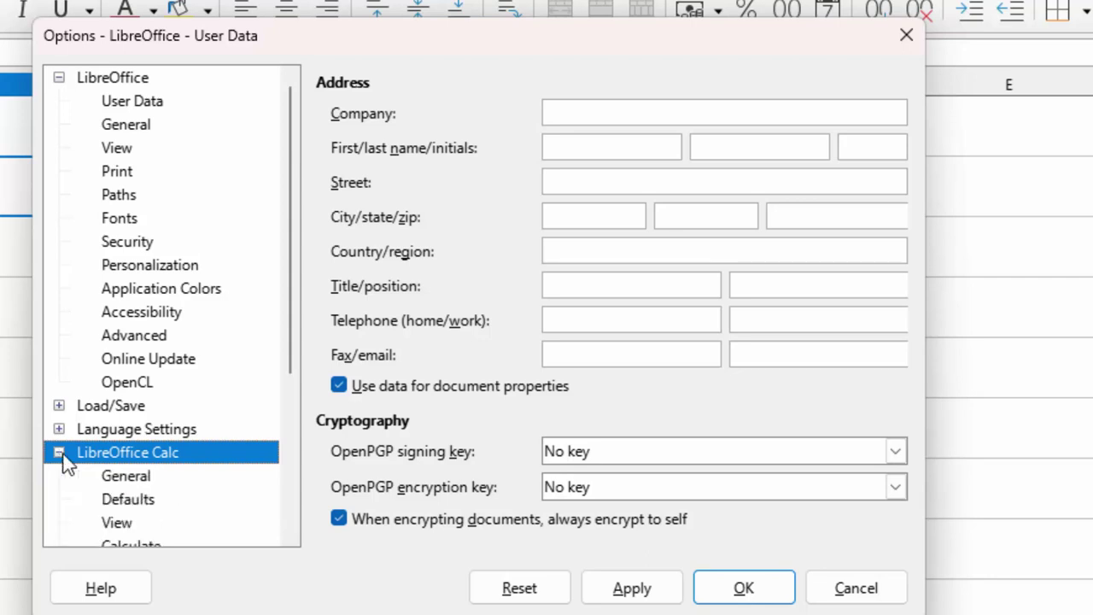
scroll(156, 518, down, 2)
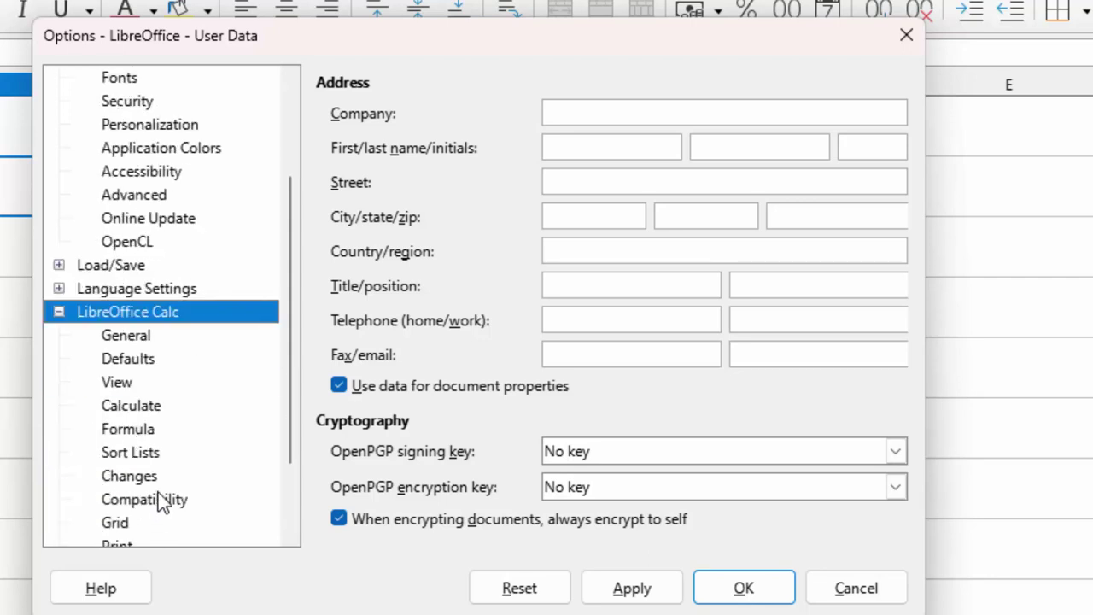
click(141, 452)
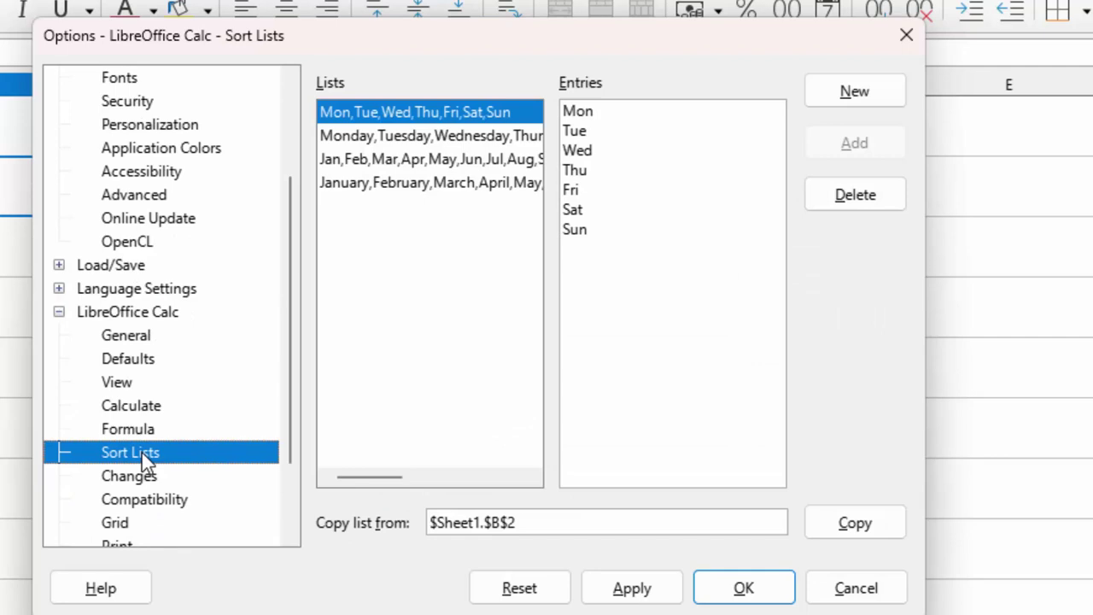
Start a new sort list with the entries Name and Gaurav
click(825, 95)
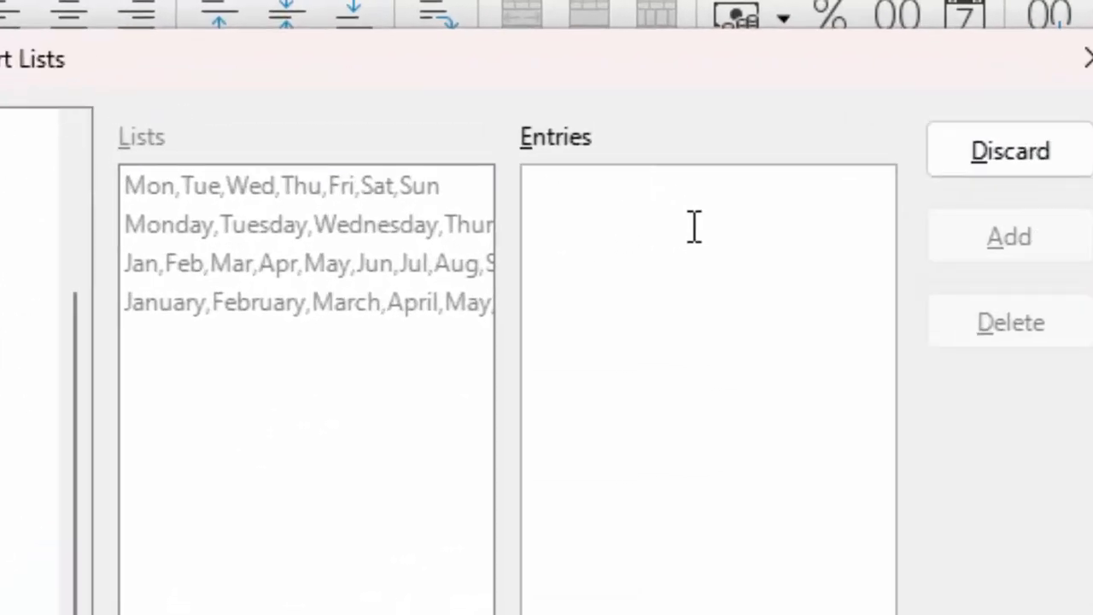
text(Name)
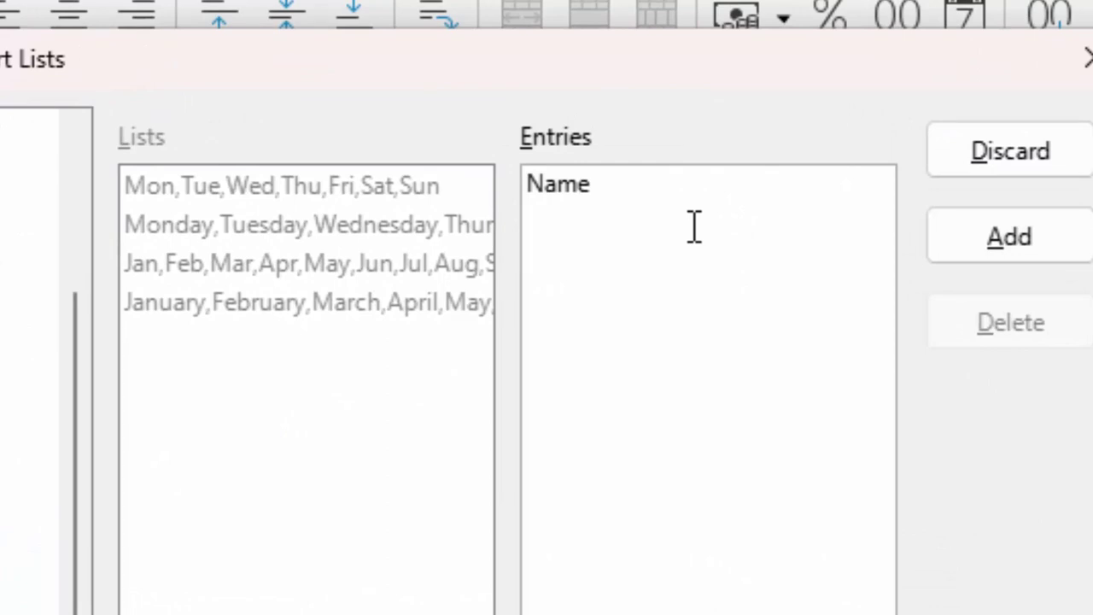
key(Return)
text(Gau)
key(Left)
text(au)
text(rav)
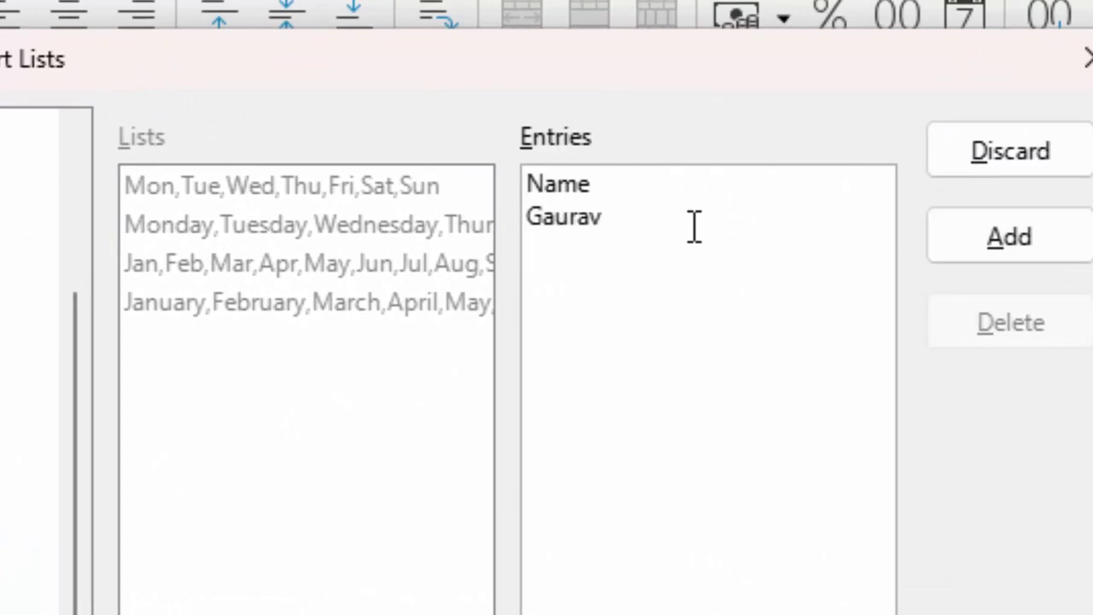
key(Return)
Add Saurabh, Heena, Kundan and Lokesh, then save, apply and confirm the list
text(Saurab)
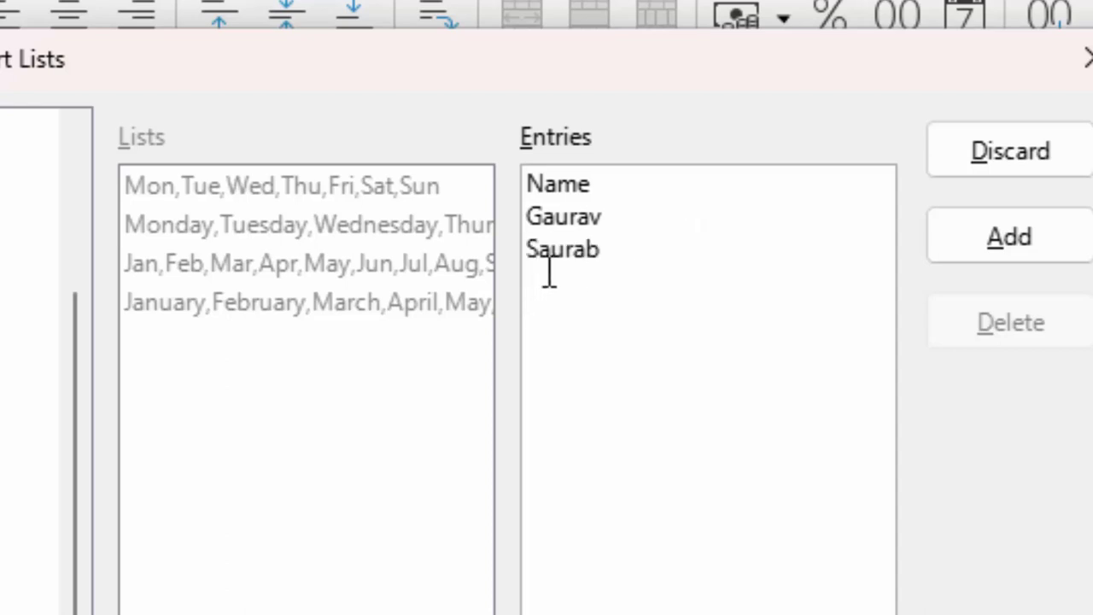
text(h)
key(Return)
text(Heena)
key(Return)
text(K)
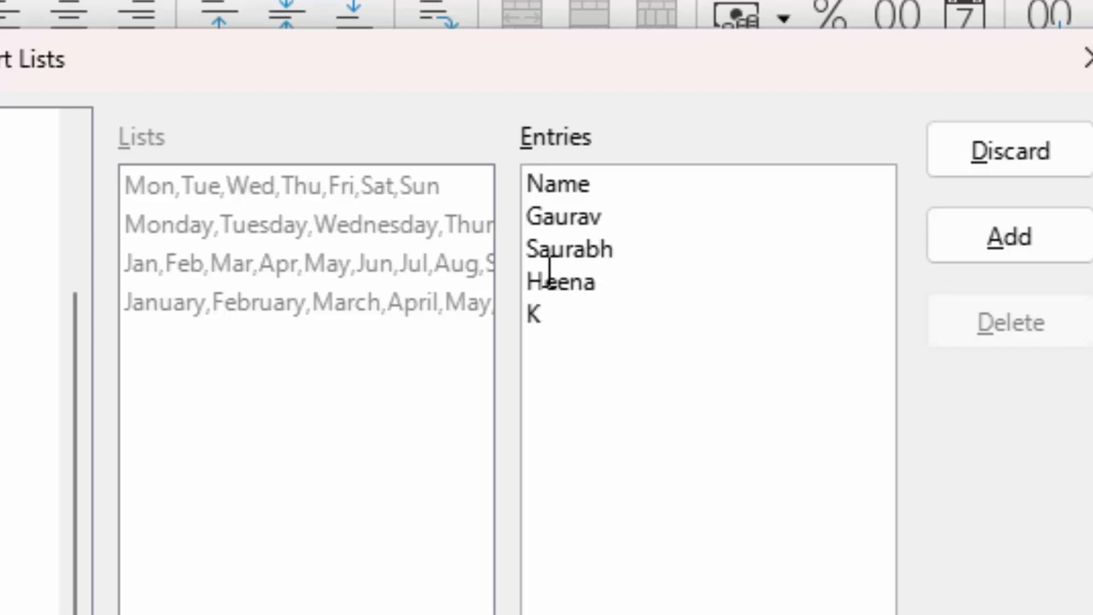
text(undan)
key(Return)
text(L)
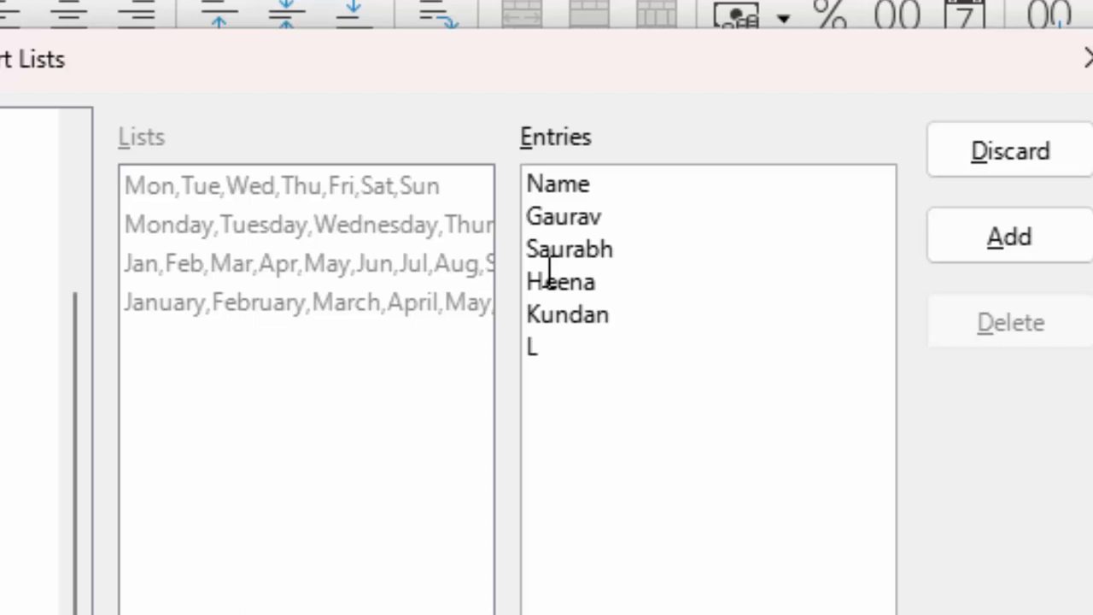
text(okesh)
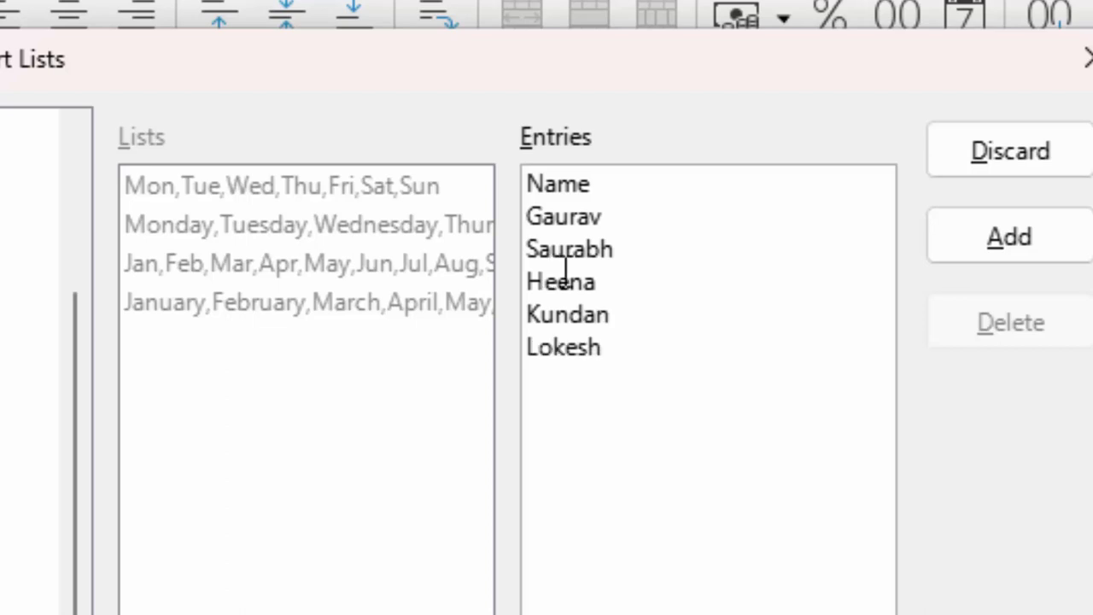
click(995, 247)
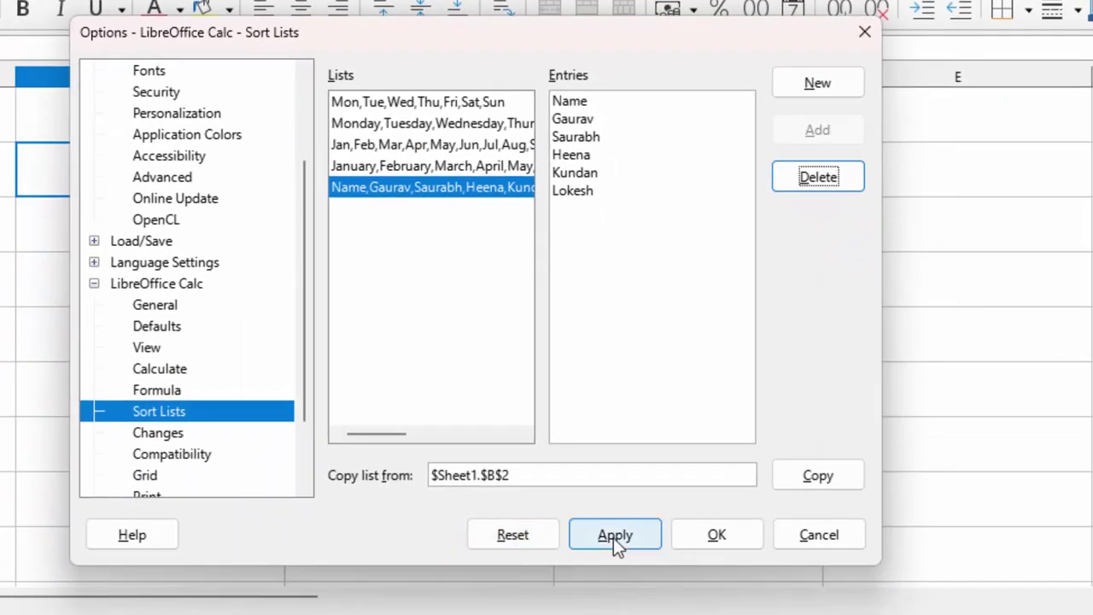
click(615, 538)
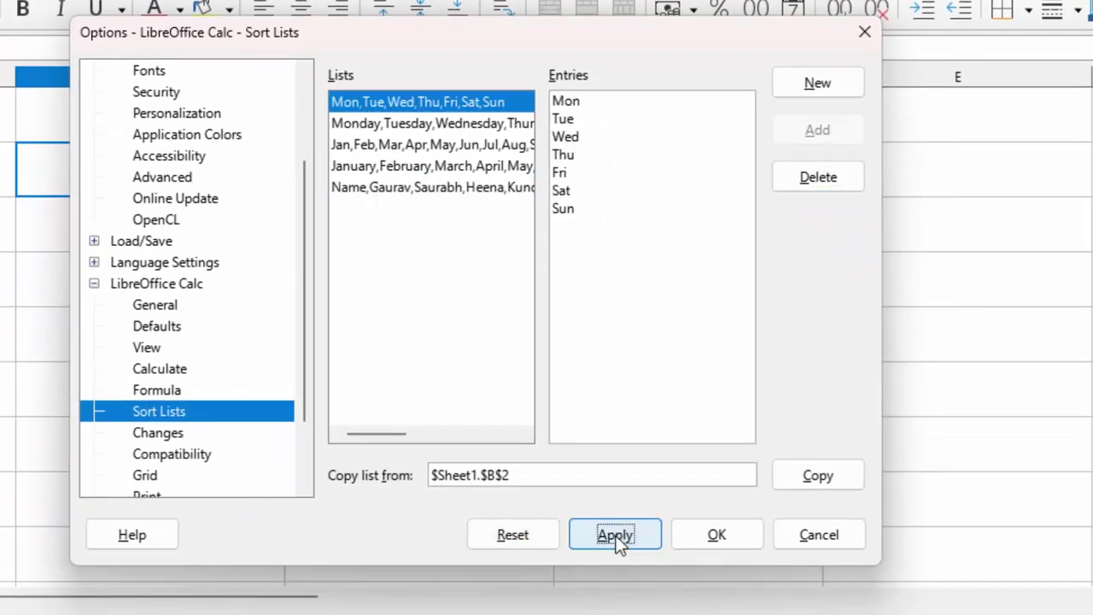
click(703, 533)
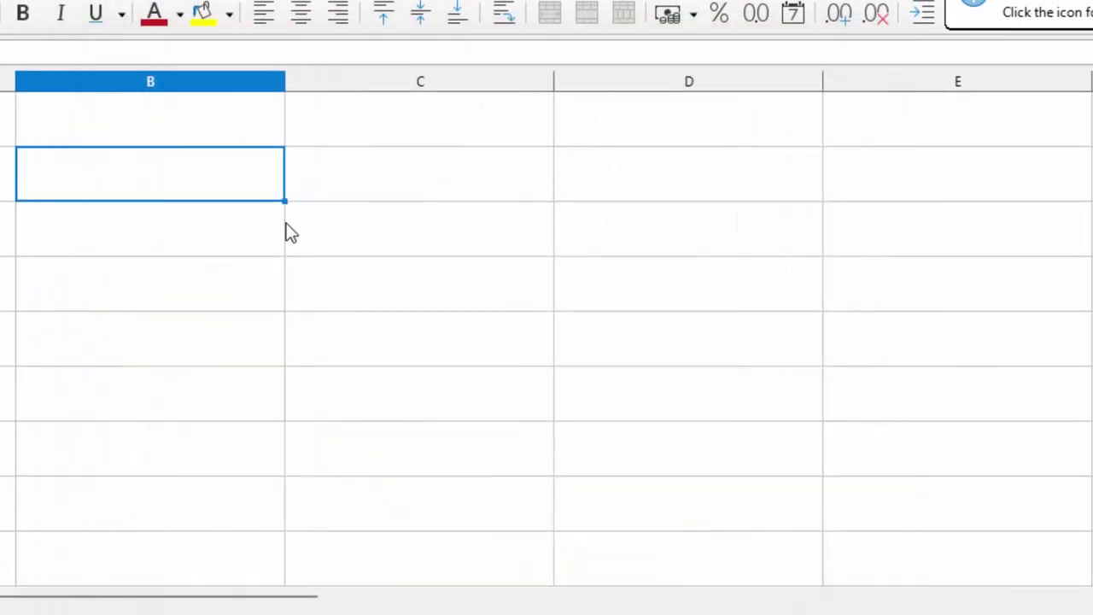
Enter Name in B2 and auto-fill B3:B6 with Gaurav, Saurabh, Heena and Kundan
text(N)
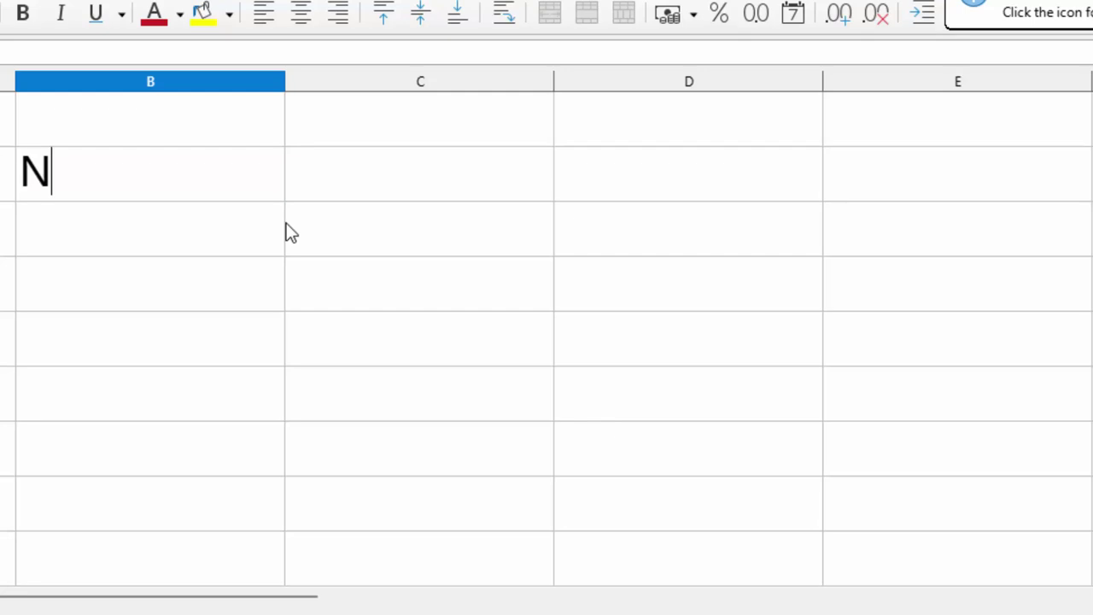
text(ame)
key(Return)
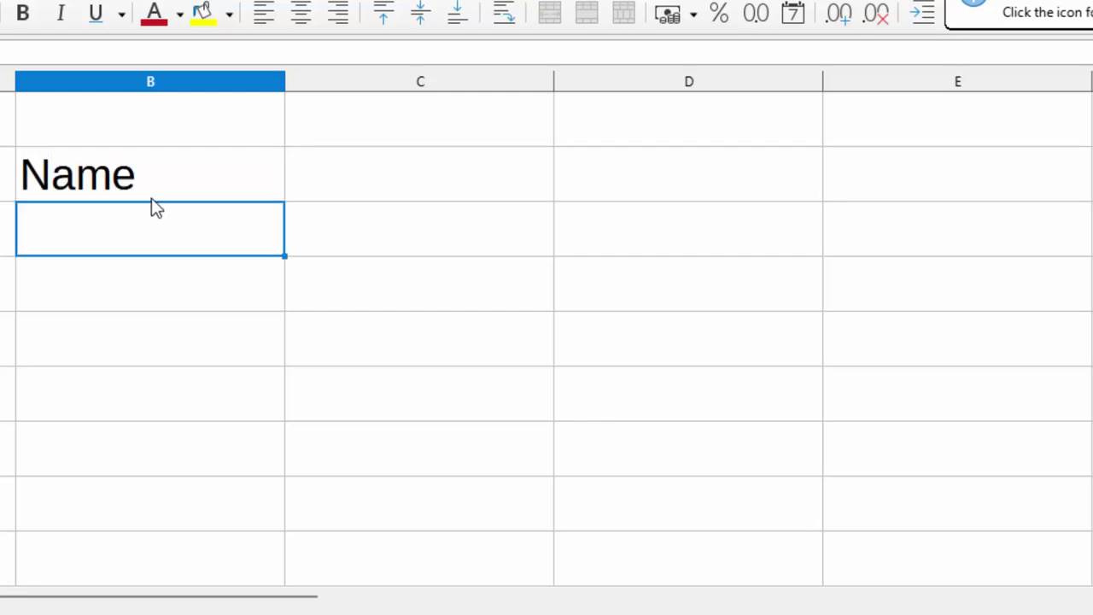
click(200, 199)
drag(285, 202, 285, 413)
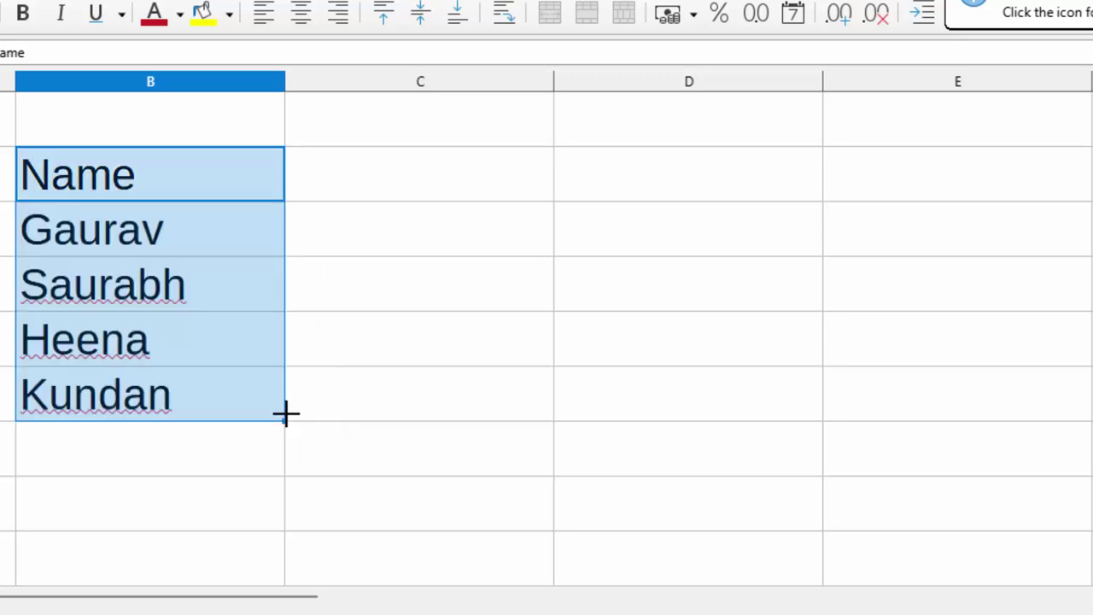